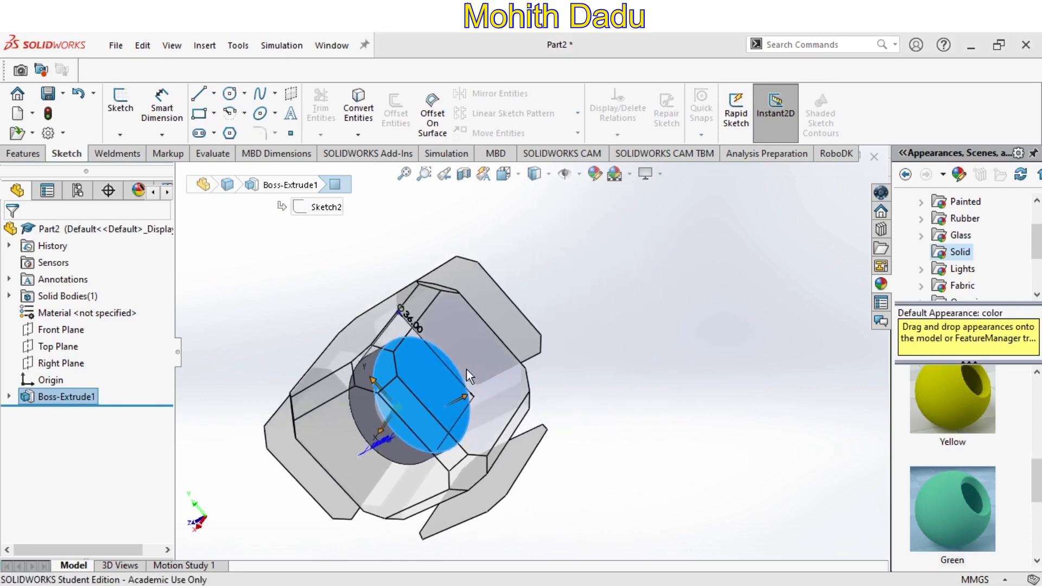
- Sketch a circle of 15 mm radius on the disc's end face, centred on the origin
left_click(467, 369)
left_click(231, 96)
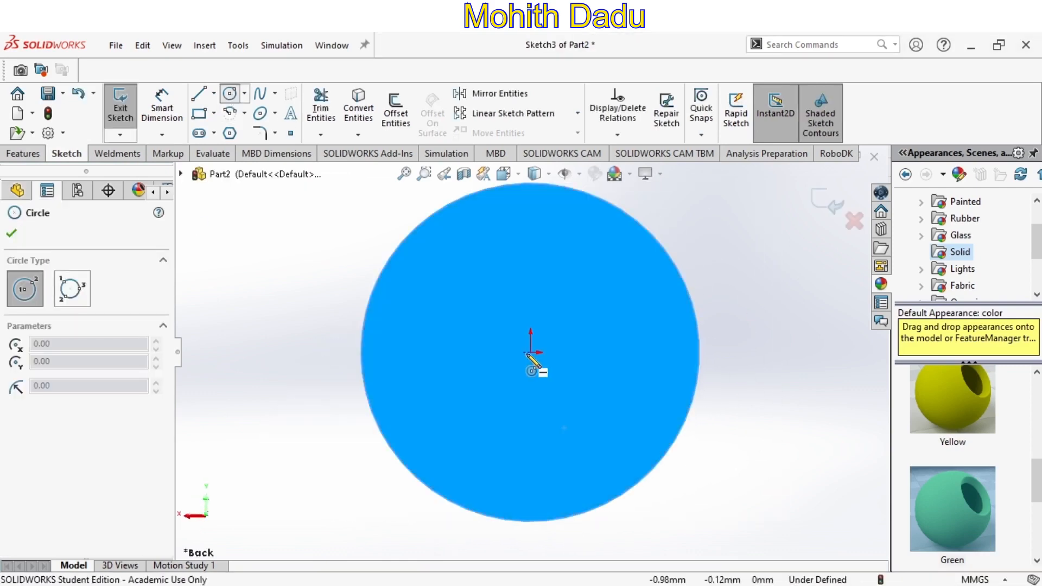
left_click(531, 351)
left_click(528, 214)
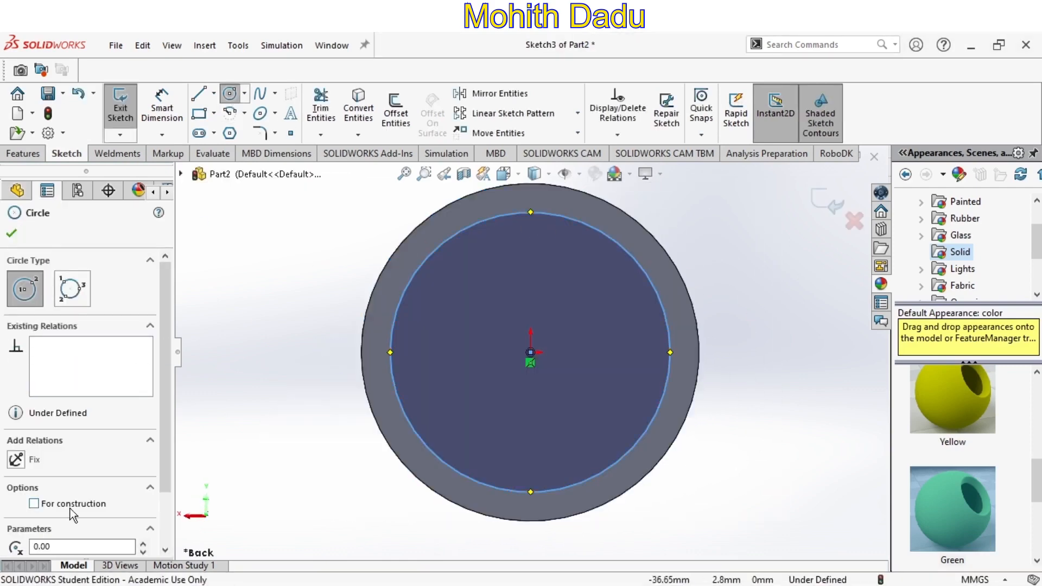
double_click(54, 520)
type("15")
key("Return")
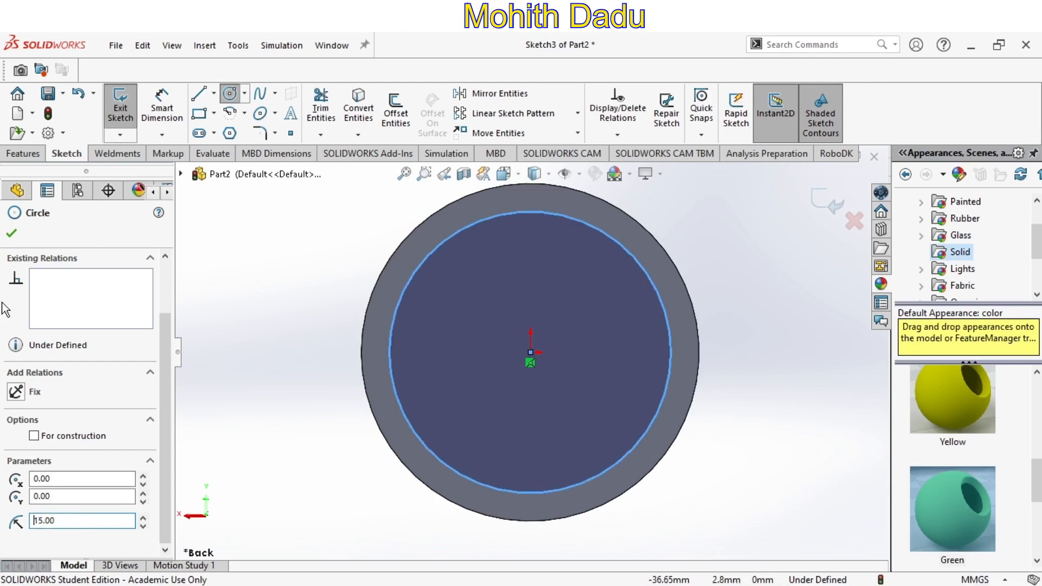
left_click(12, 233)
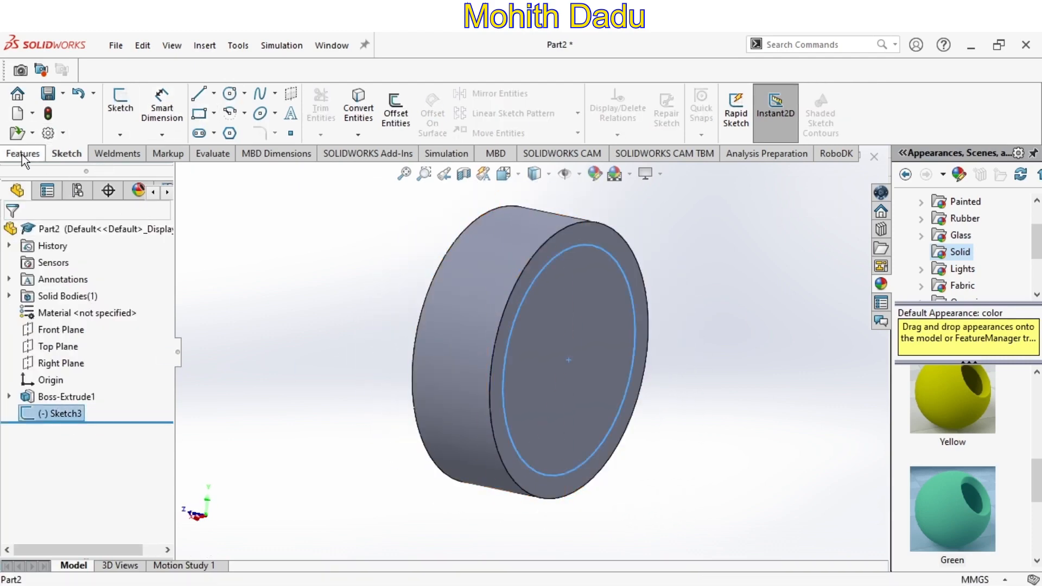
- Extrude the 15 mm radius circle 78 mm outward from the disc as a blind boss with merged result
left_click(118, 116)
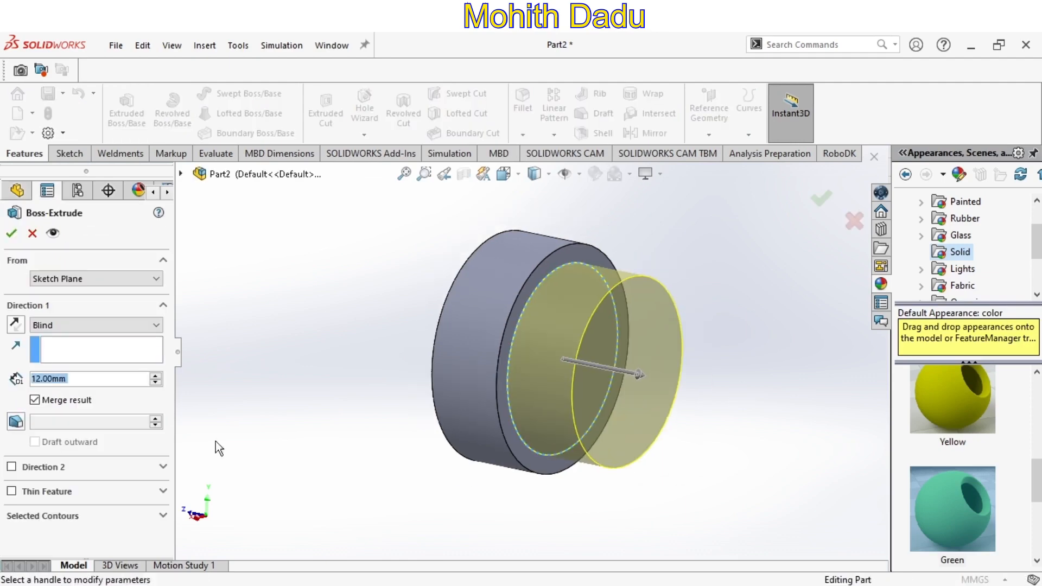
type("78")
key("Return")
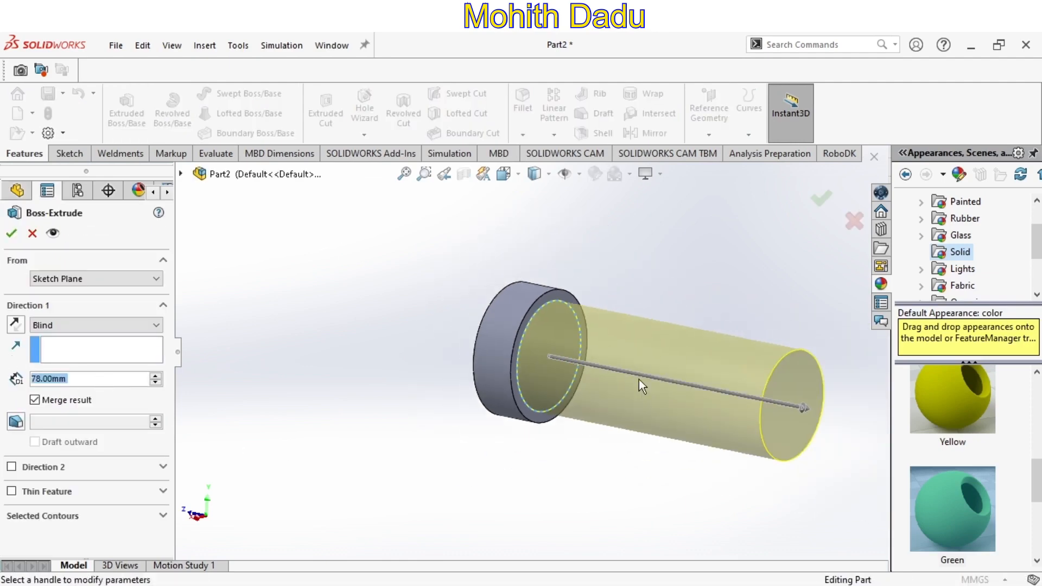
left_click(819, 202)
- Sketch a circle centred on the origin on the flange's free face, about two-thirds of the flange's diameter
middle_click_drag(634, 424, 580, 406)
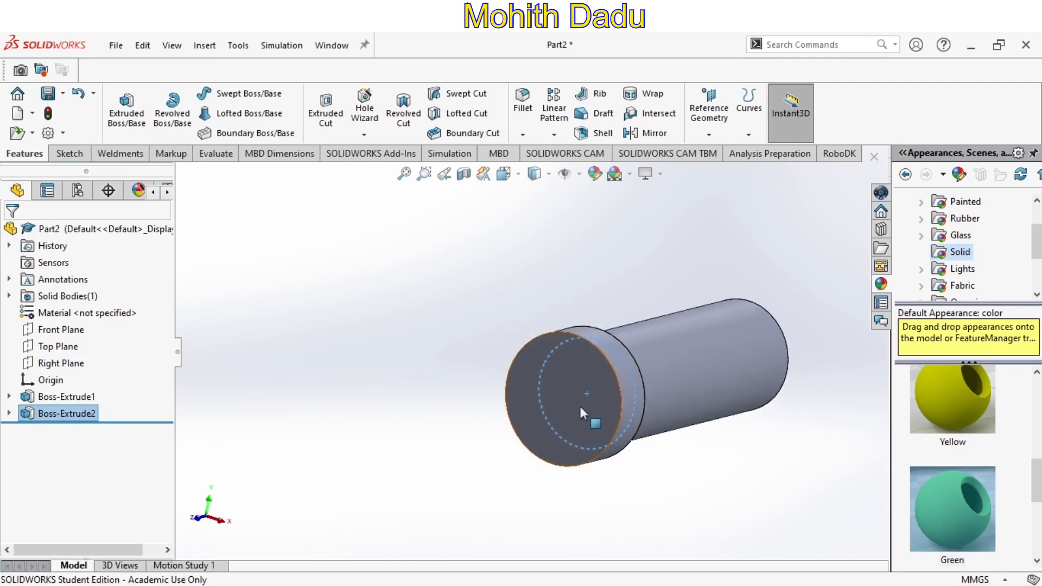
left_click(580, 406)
key("ctrl+8")
left_click(73, 155)
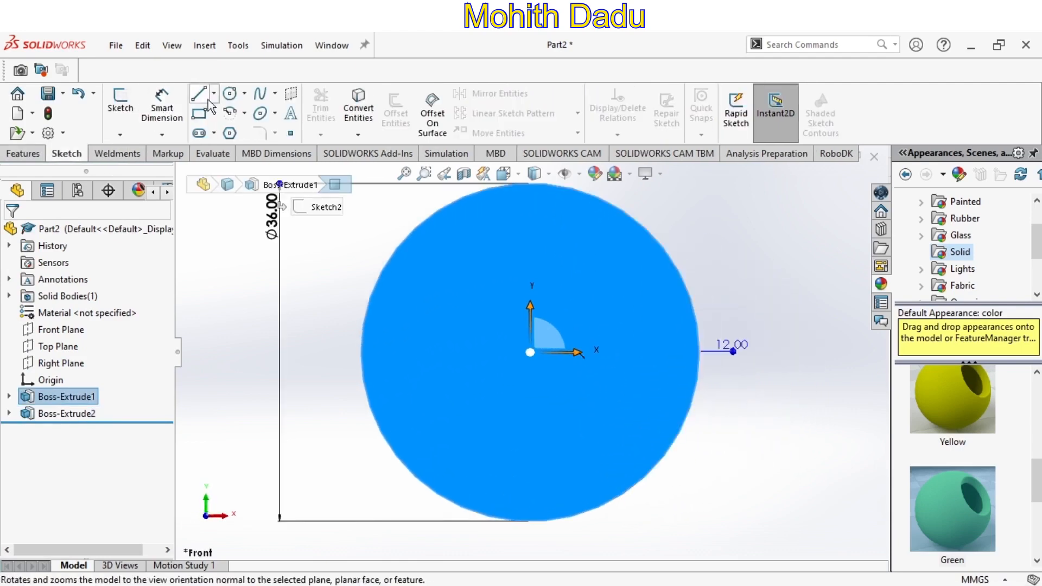
left_click(229, 93)
left_click(531, 352)
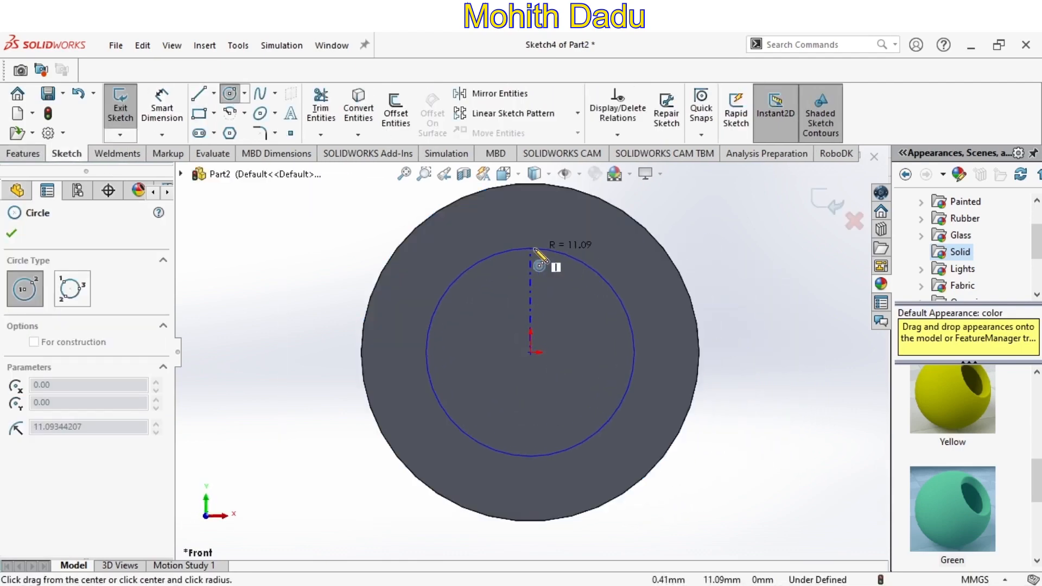
left_click(534, 252)
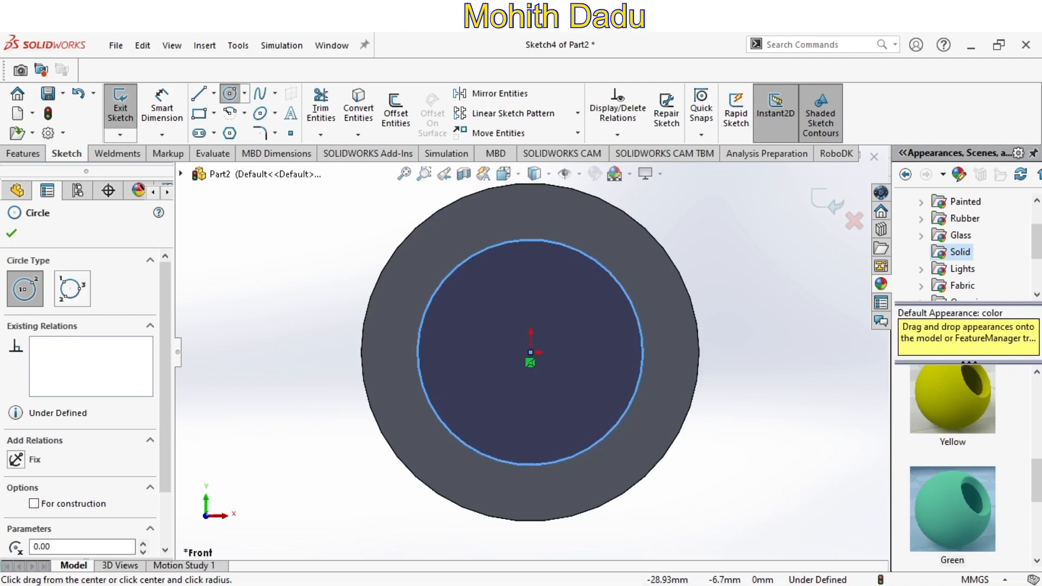
scroll(84, 530, "down", 2)
left_click(12, 234)
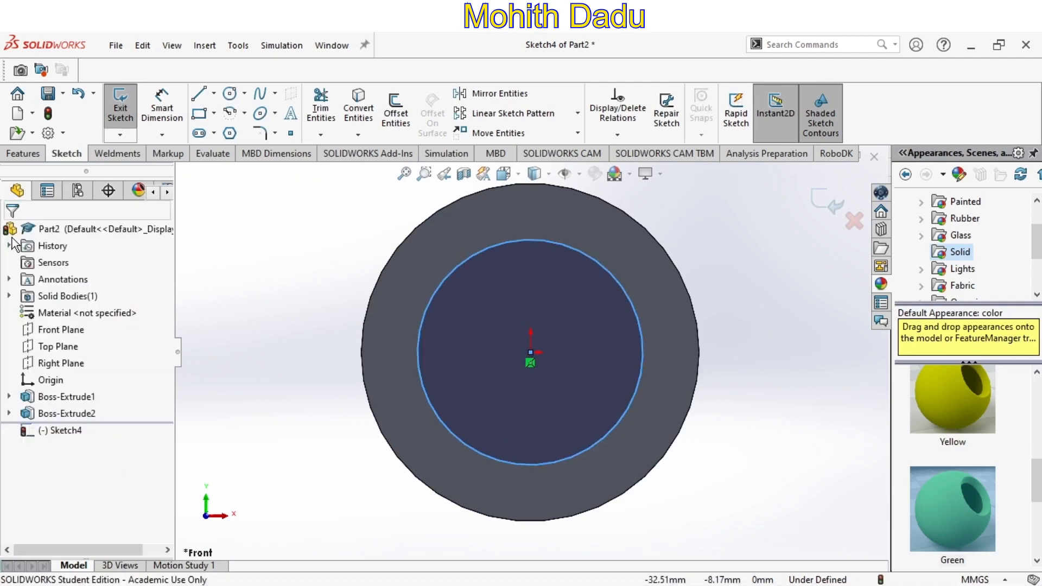
left_click(817, 197)
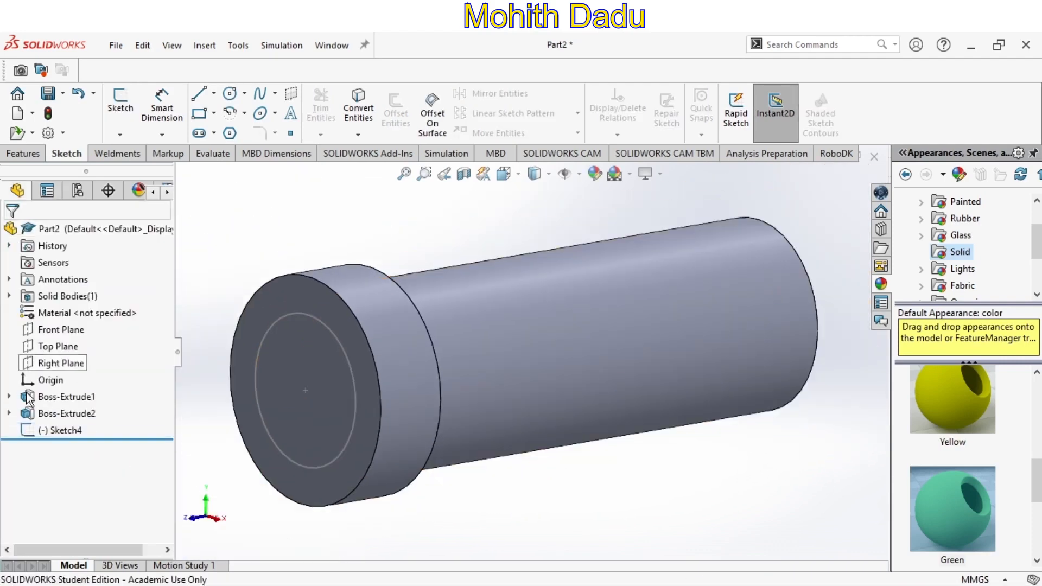
- Extrude the circle on the flange's free face 20 mm outward as a blind boss
left_click(33, 159)
left_click(135, 112)
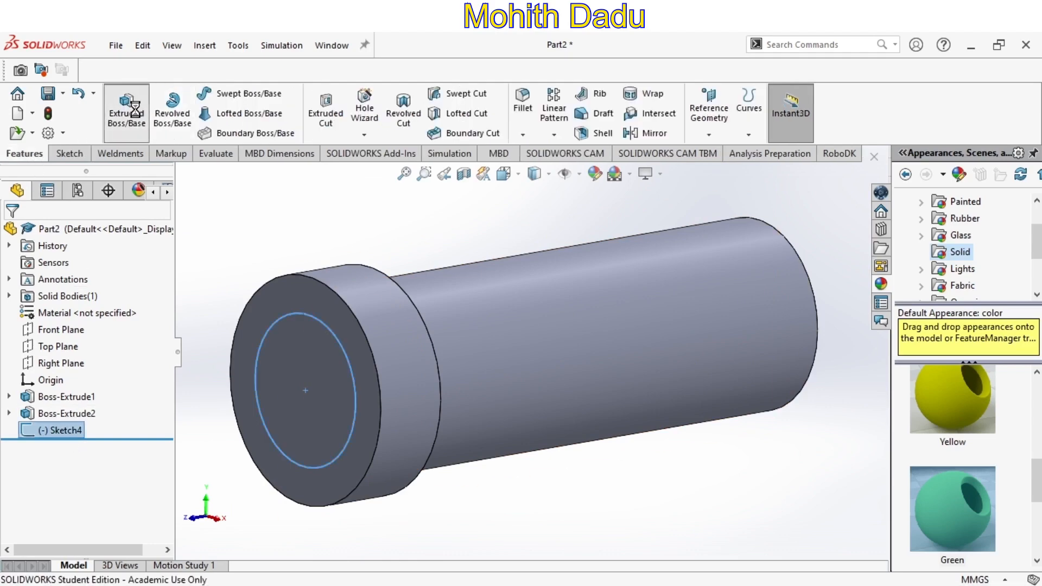
type("2")
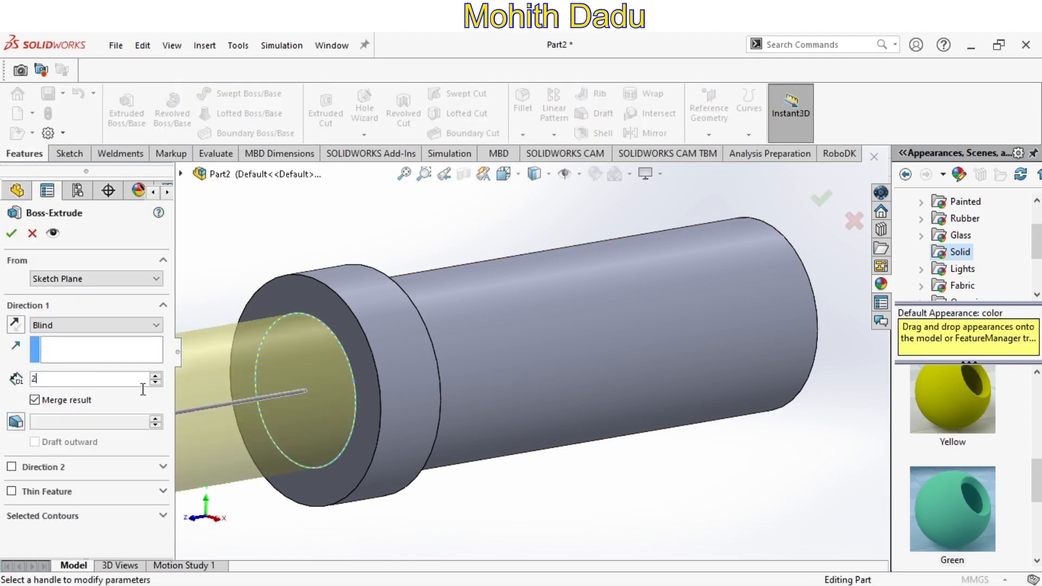
type("0")
key("Return")
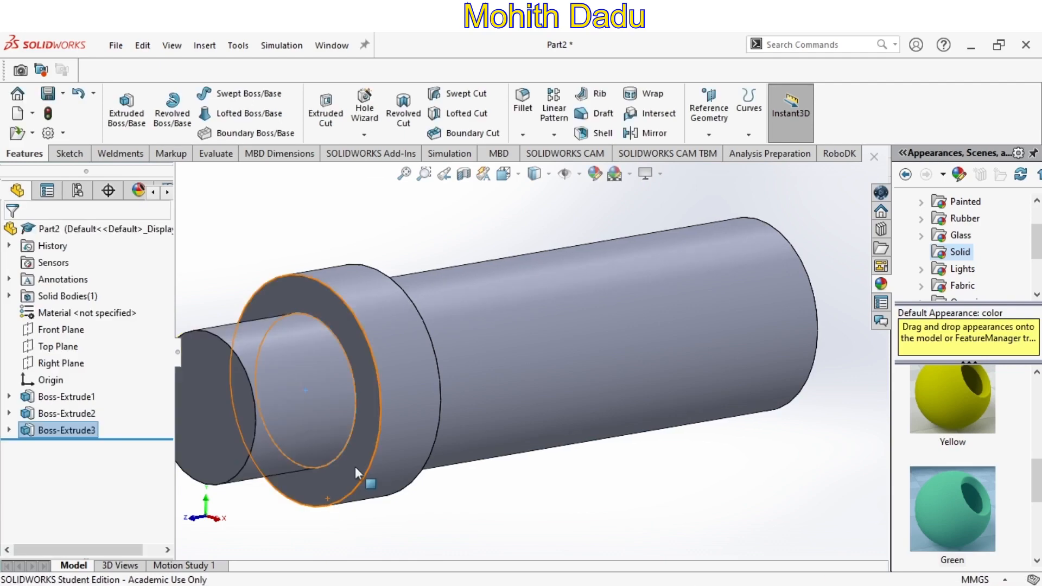
- Sketch a line about 16 mm long on the Right Plane, along the long shaft's upper edge starting at the flange
key("ctrl+space")
left_click(394, 340)
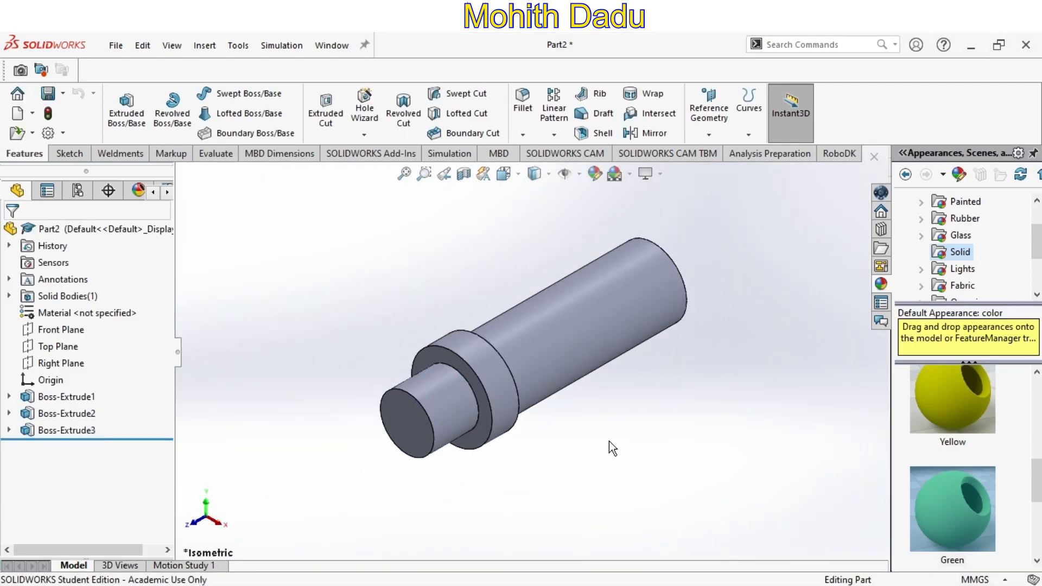
left_click(61, 364)
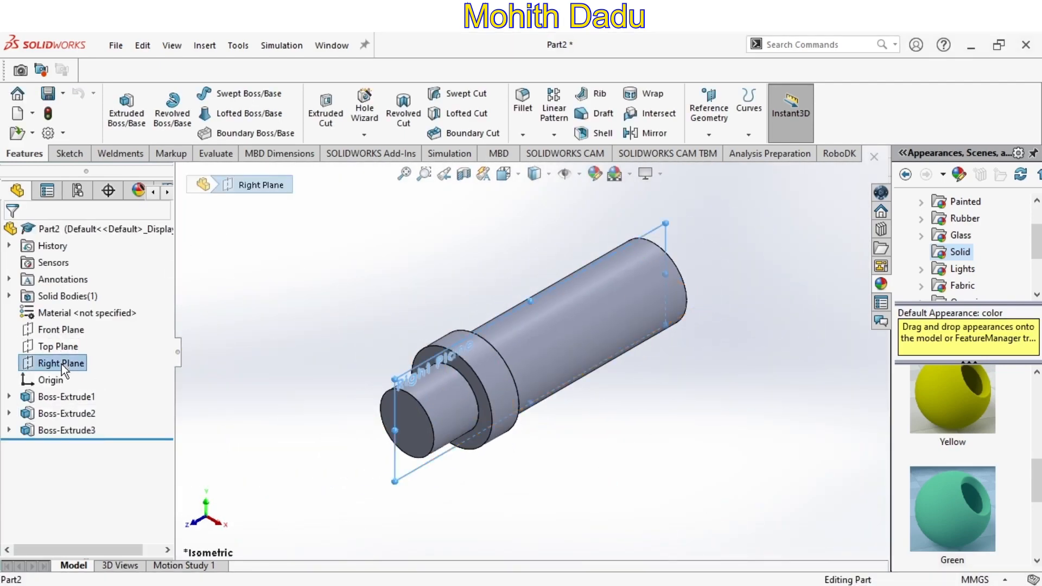
left_click(145, 336)
left_click(69, 154)
left_click(200, 94)
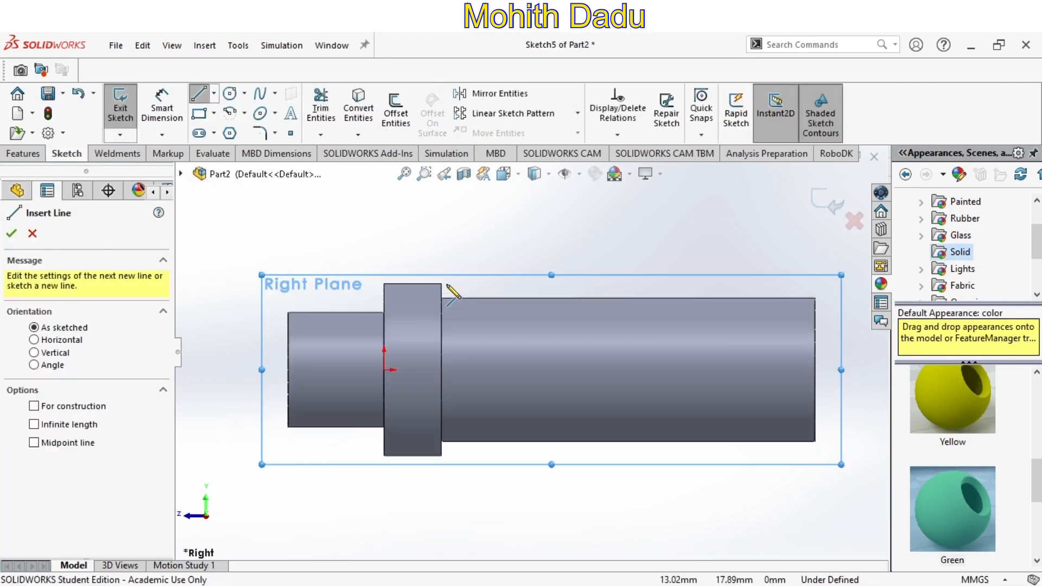
scroll(434, 308, "up", 4)
left_click(435, 286)
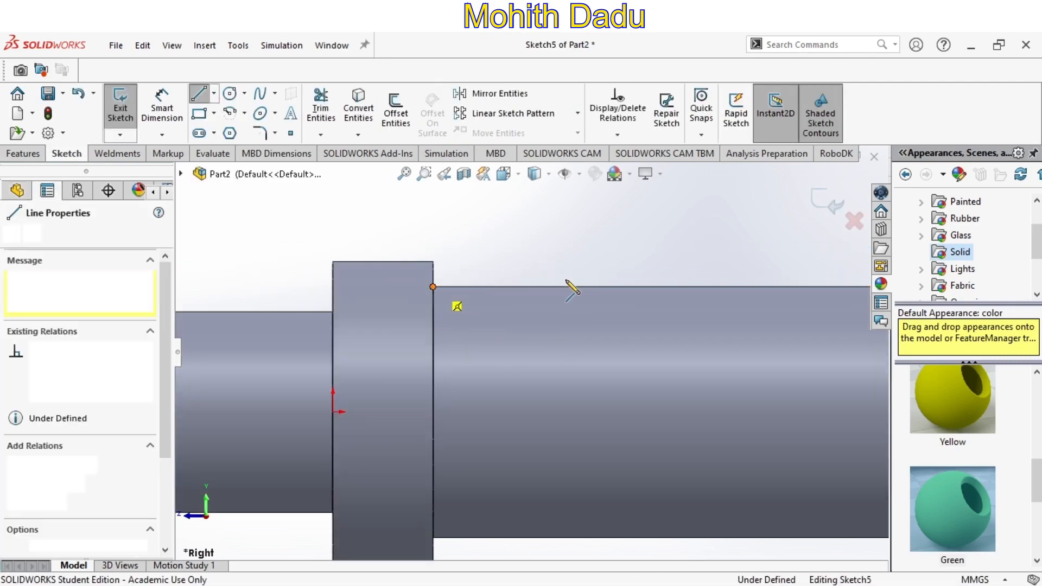
left_click(567, 286)
- Dimension the line on the shaft's upper edge to 21 mm
right_click_drag(568, 286, 567, 233)
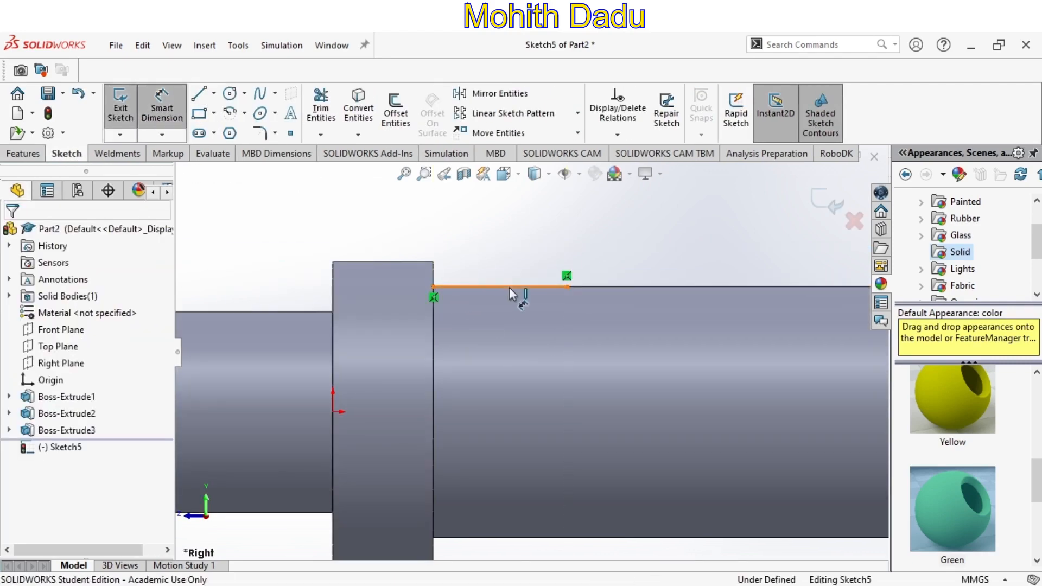
left_click(510, 287)
left_click(510, 254)
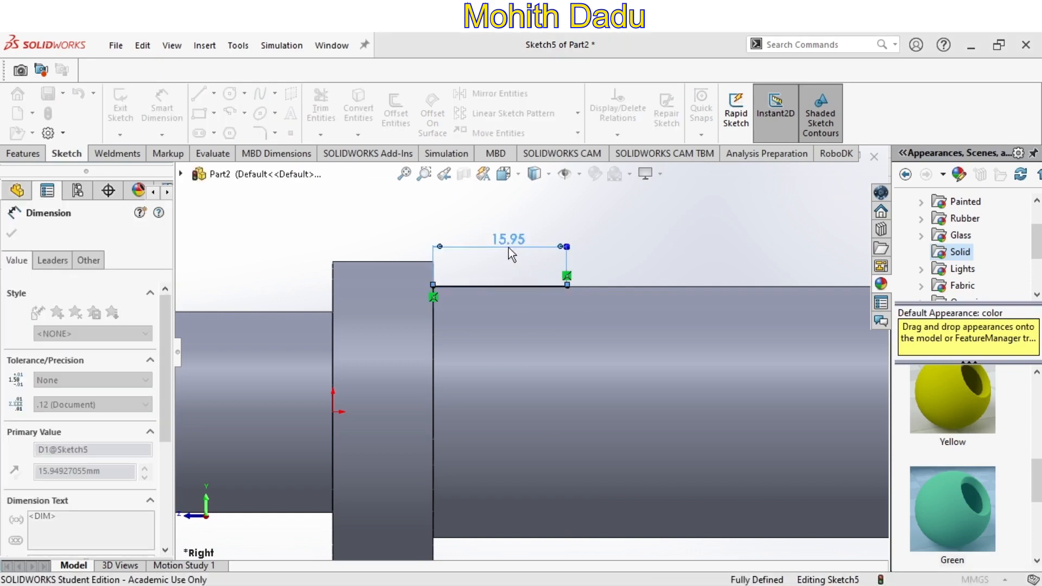
type("21")
key("Return")
- Sketch a vertical line from the free end of the 21 mm line across to the shaft's lower edge
key("f")
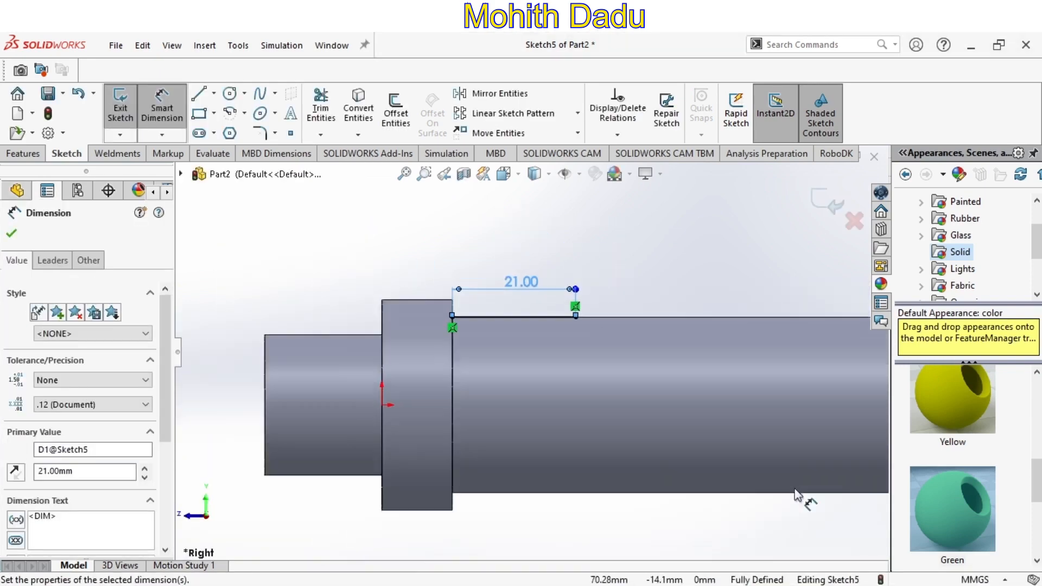
right_click_drag(526, 311, 483, 312)
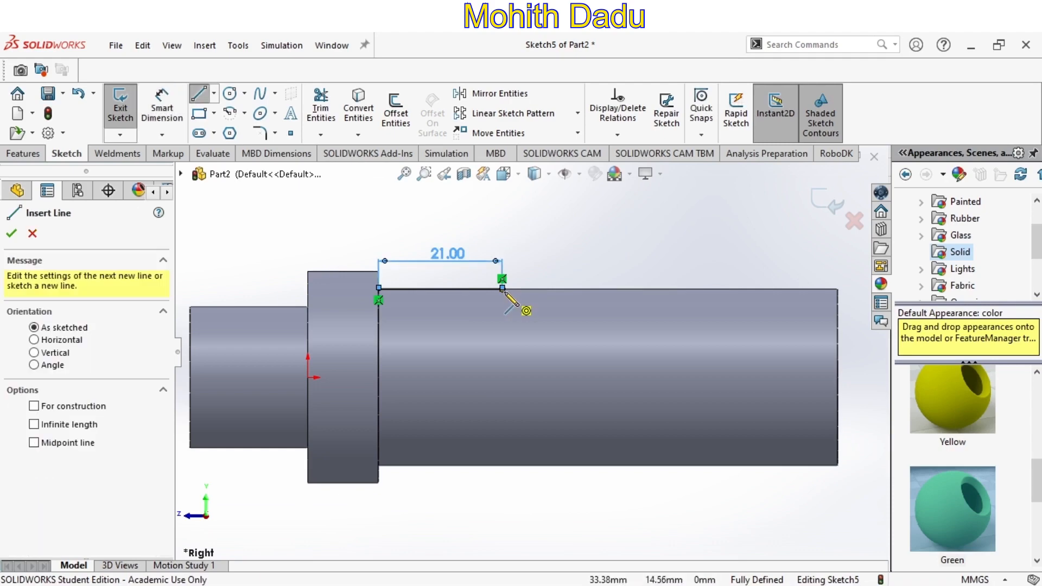
left_click(503, 289)
left_click(503, 466)
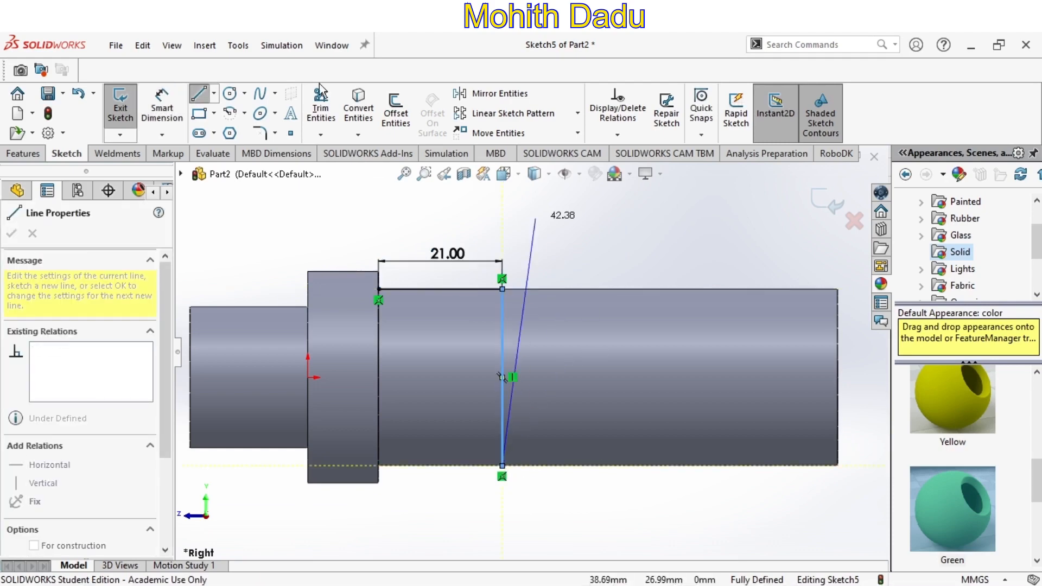
- Sketch a second line along the upper edge, starting at the vertical line's upper end, and dimension it to 33.625 mm
left_click(202, 95)
key("l")
left_click(502, 289)
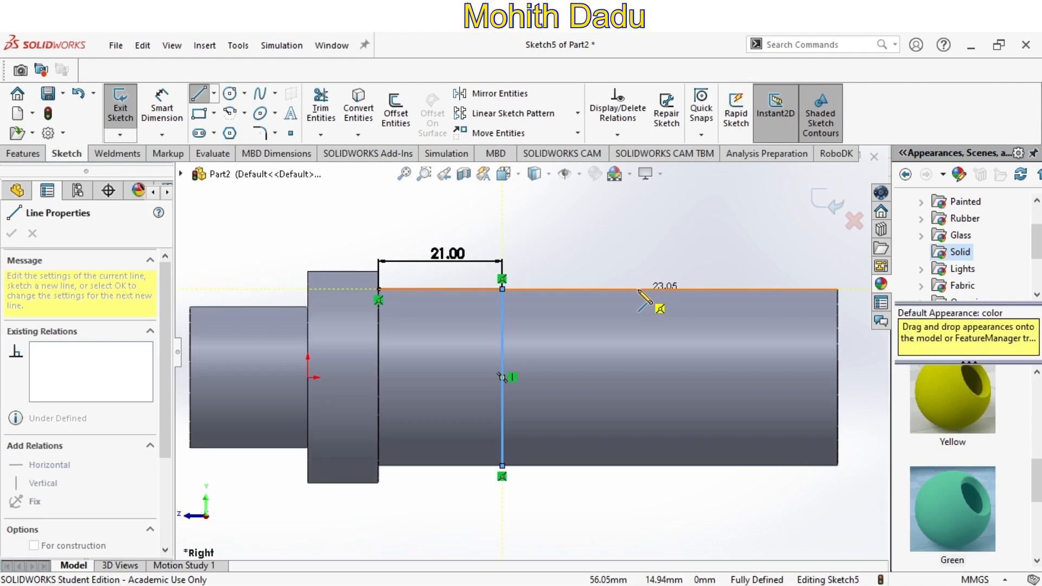
left_click(644, 289)
key("d")
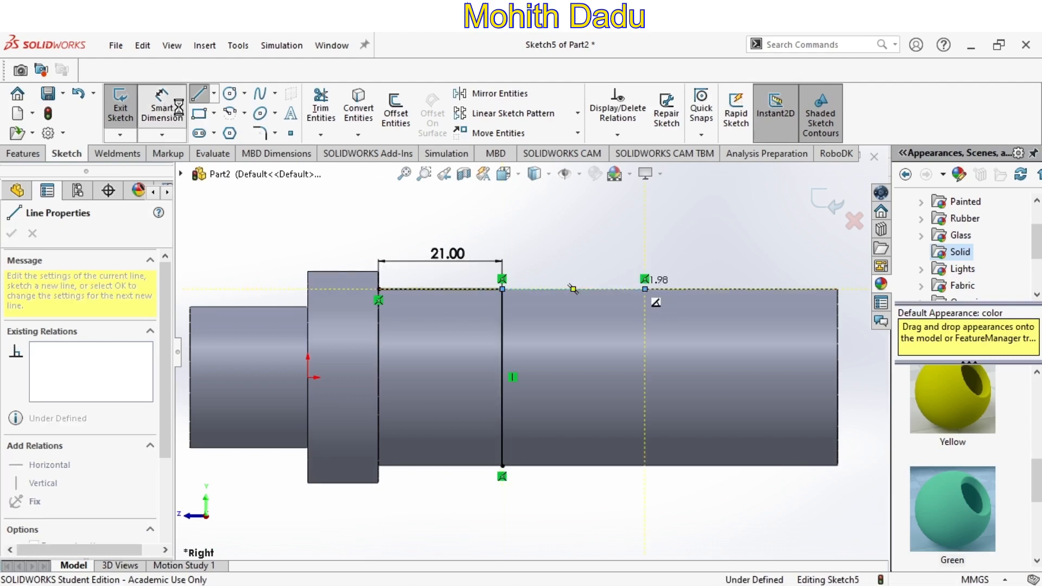
left_click(610, 290)
left_click(597, 242)
key("Escape")
left_click(594, 239)
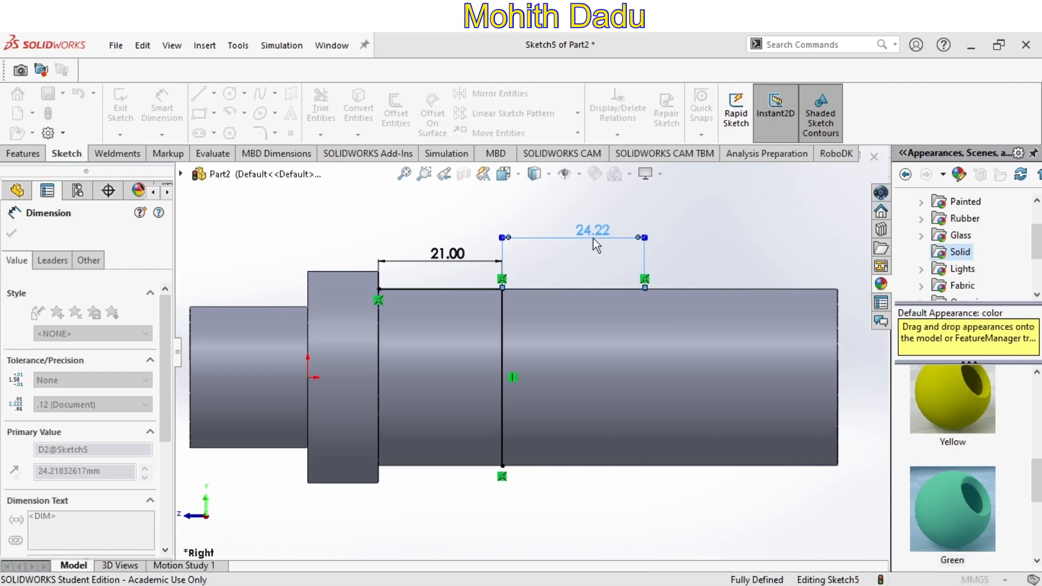
type("33.625")
key("Return")
- Sketch a line along the shaft's lower edge from the vertical line's lower end and dimension it to 32.375 mm
key("l")
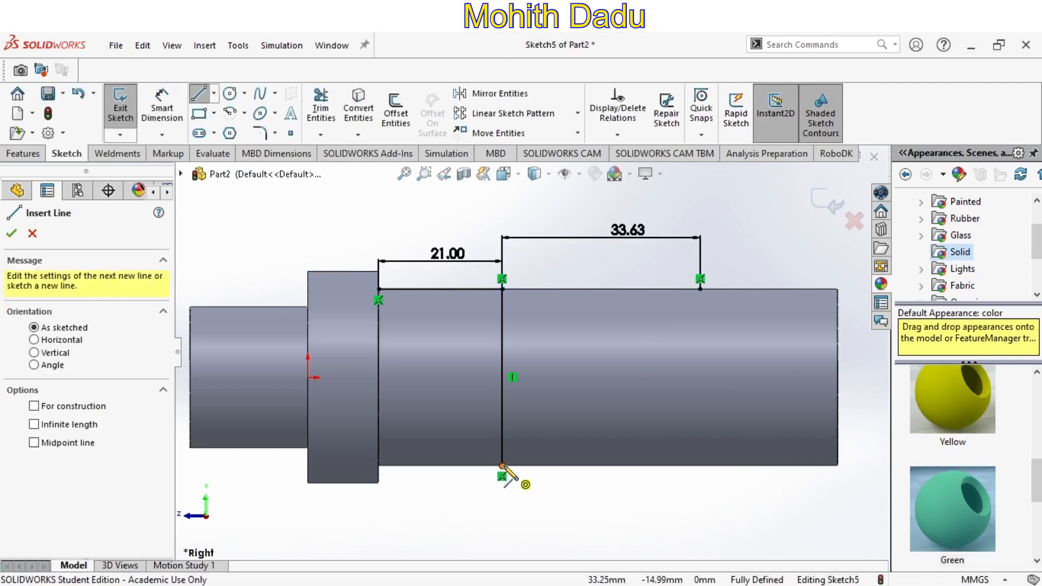
left_click(503, 466)
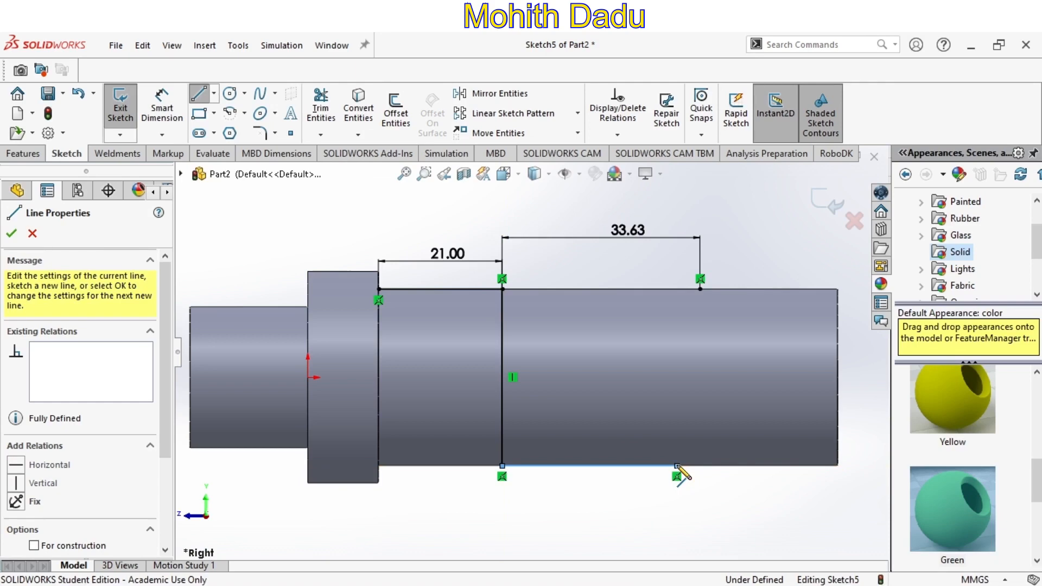
left_click(678, 466)
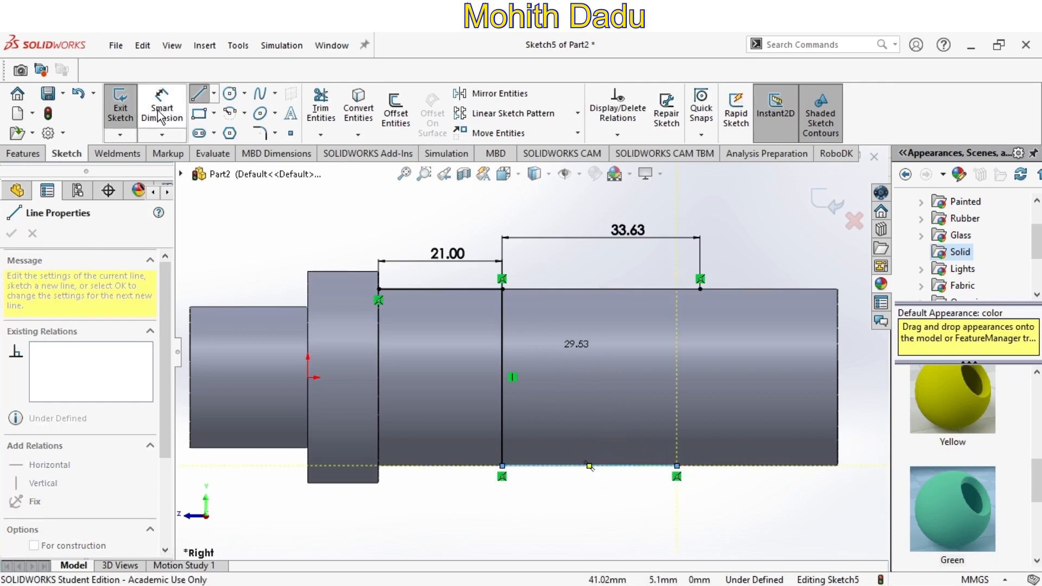
left_click(161, 113)
left_click(627, 496)
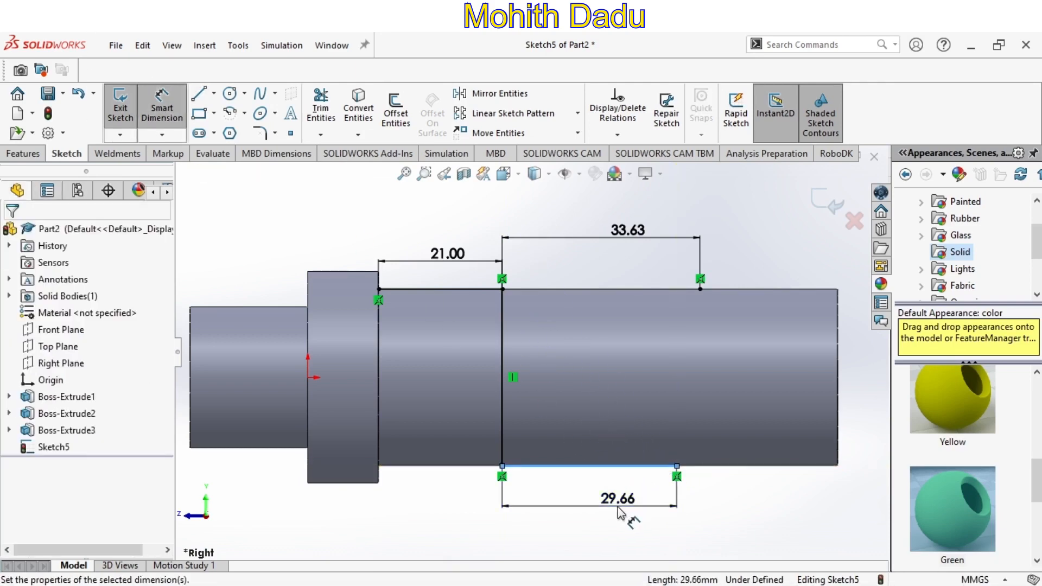
left_click(618, 507)
type("32.38")
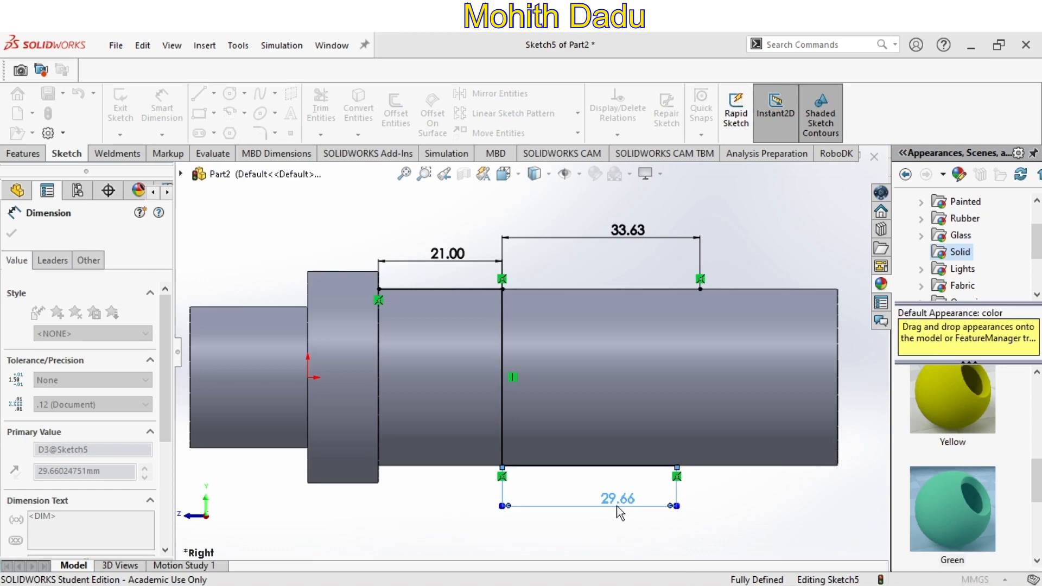
key("Return")
- Close the profile with a slanted line joining the free ends of the 33.625 mm and 32.375 mm lines
left_click(199, 93)
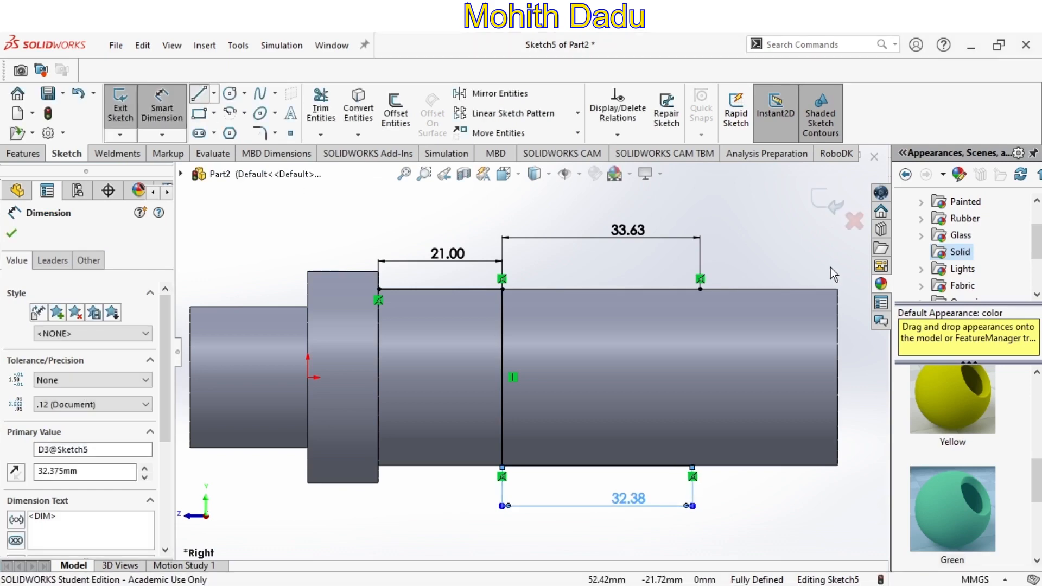
left_click(700, 289)
scroll(694, 468, "down", 3)
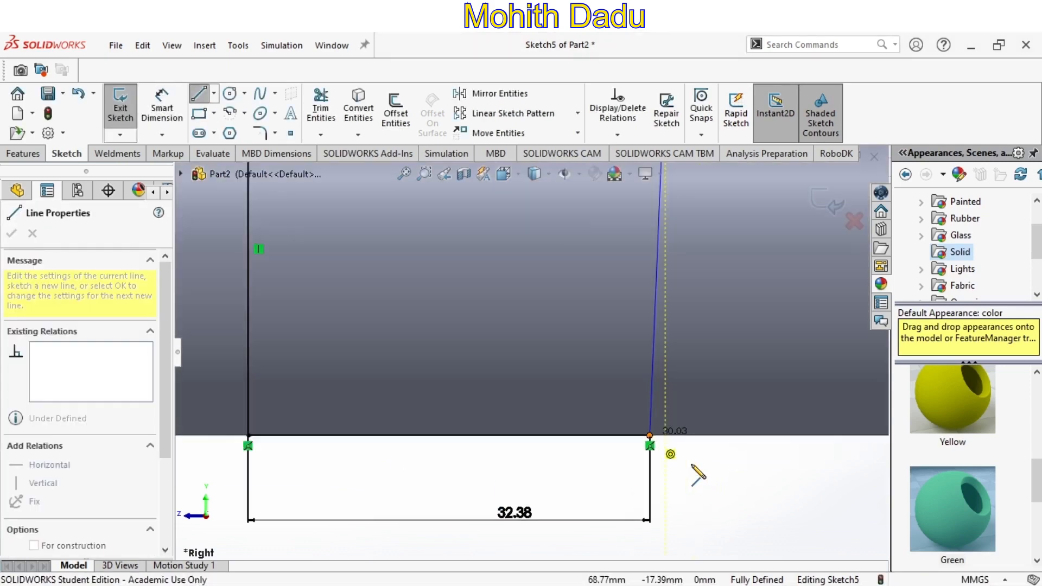
left_click(650, 435)
scroll(662, 432, "up", 6)
- Trim away the 21 mm line along the shaft's upper edge and leave the sloped profile as the only contour
left_click(314, 106)
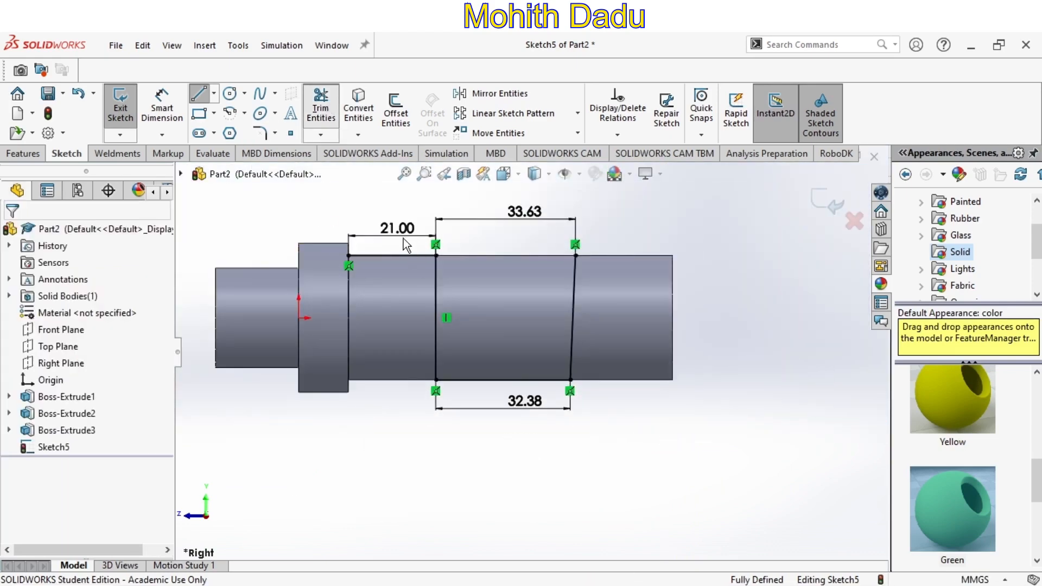
left_click(845, 218)
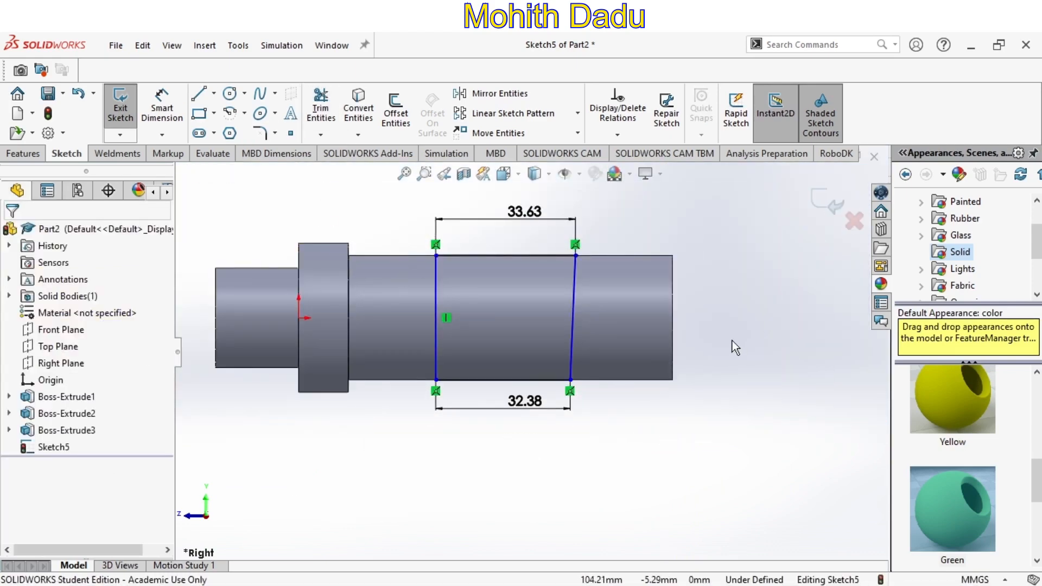
- Cut-extrude the sloped profile with a Mid Plane depth of 8 mm to make a slot through the shaft
scroll(732, 341, "up", 1)
mouse_move(732, 341)
middle_mouse_down()
mouse_move(787, 397)
mouse_move(773, 415)
middle_mouse_up()
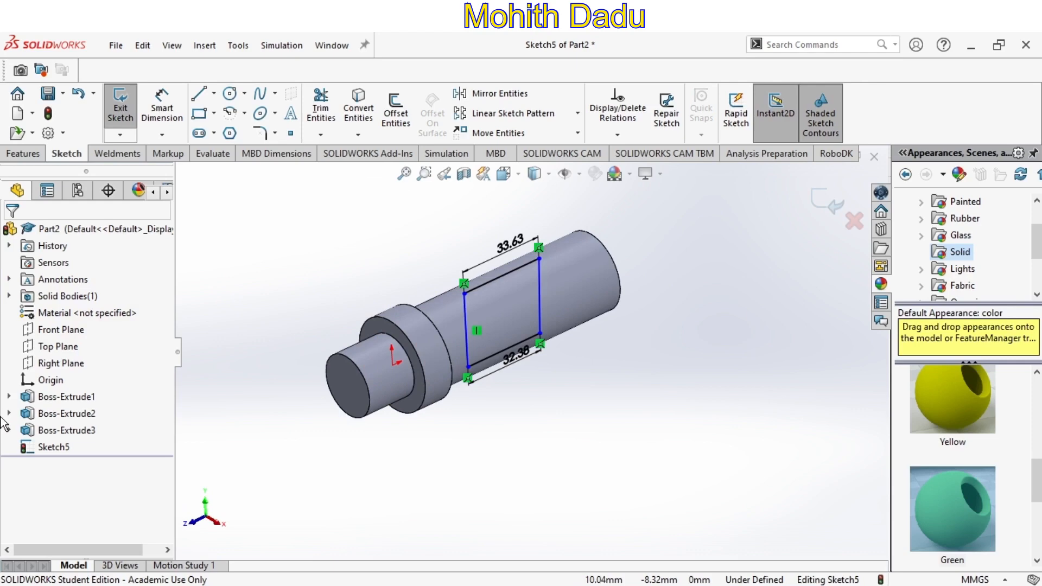
left_click(23, 154)
left_click(327, 114)
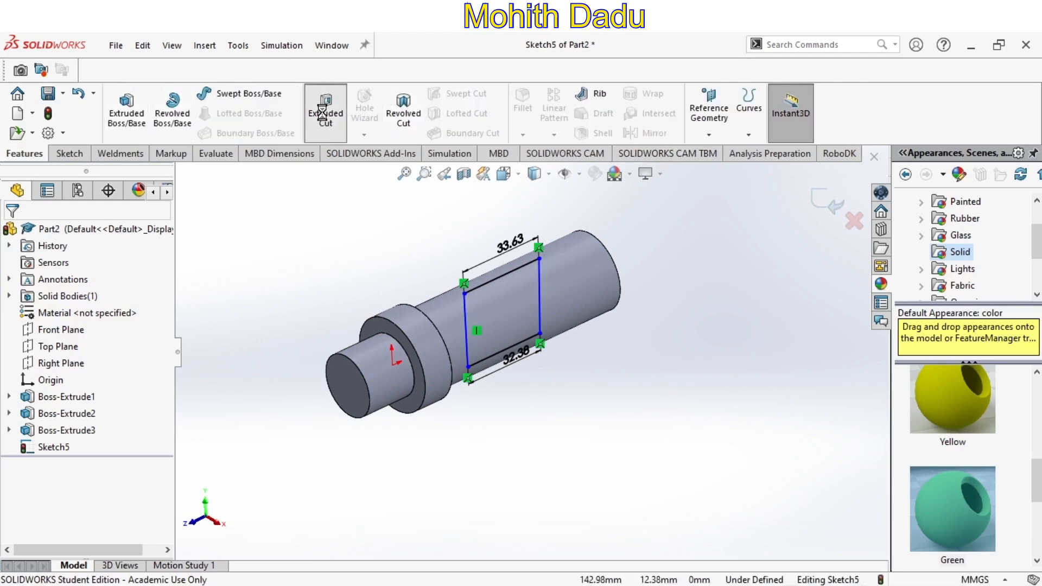
left_click(50, 415)
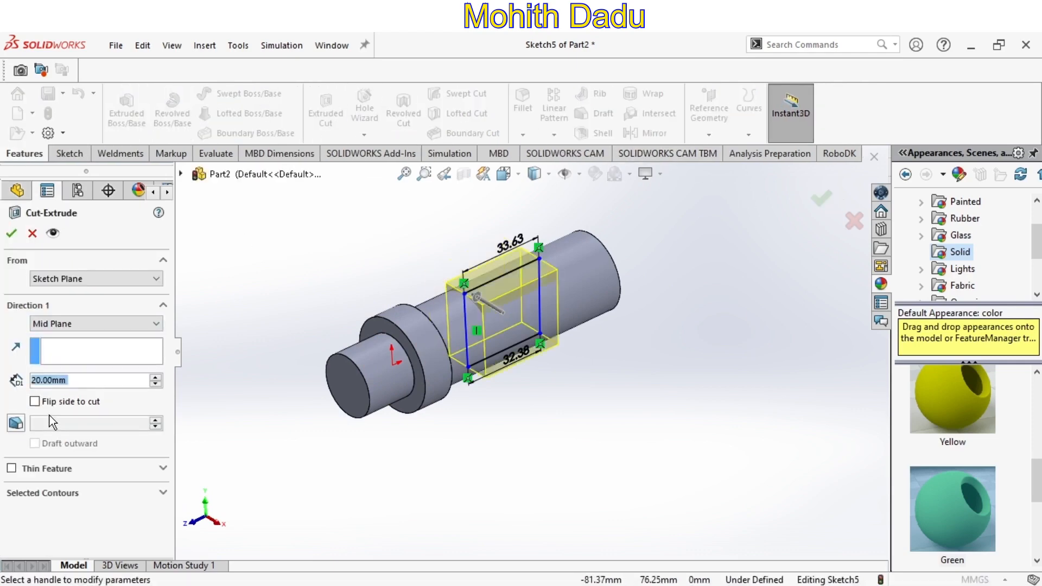
type("8")
key("Return")
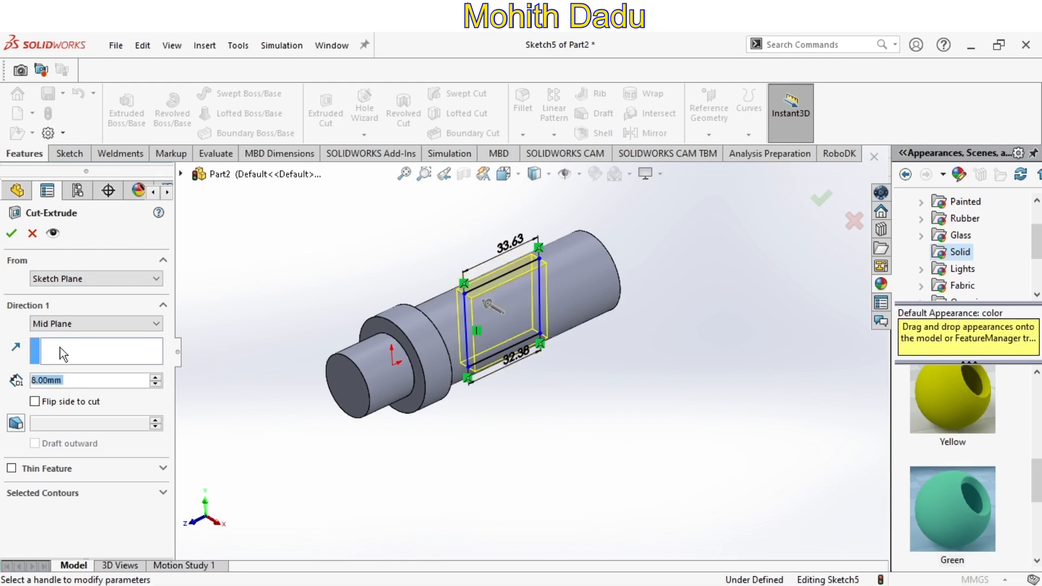
left_click(11, 234)
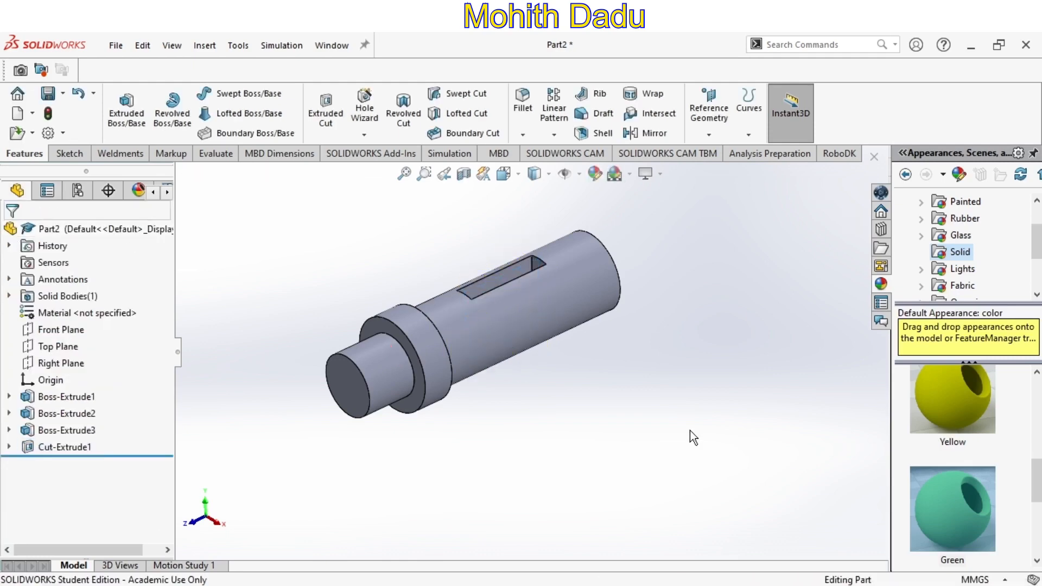
- Apply the solid Blue appearance to the whole shaft part
scroll(1012, 514, "down", 3)
left_click_drag(955, 415, 559, 320)
scroll(530, 308, "down", 3)
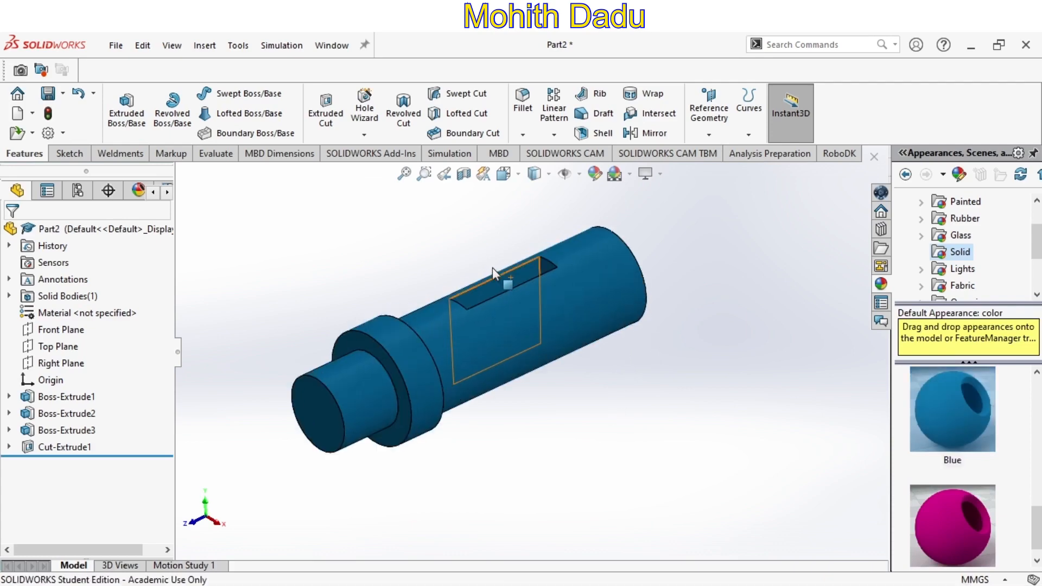
- Inspect the slot in a section view on the Right Plane, seen from the right, and turn the section view off
left_click(463, 174)
left_click(59, 510)
left_click(80, 513)
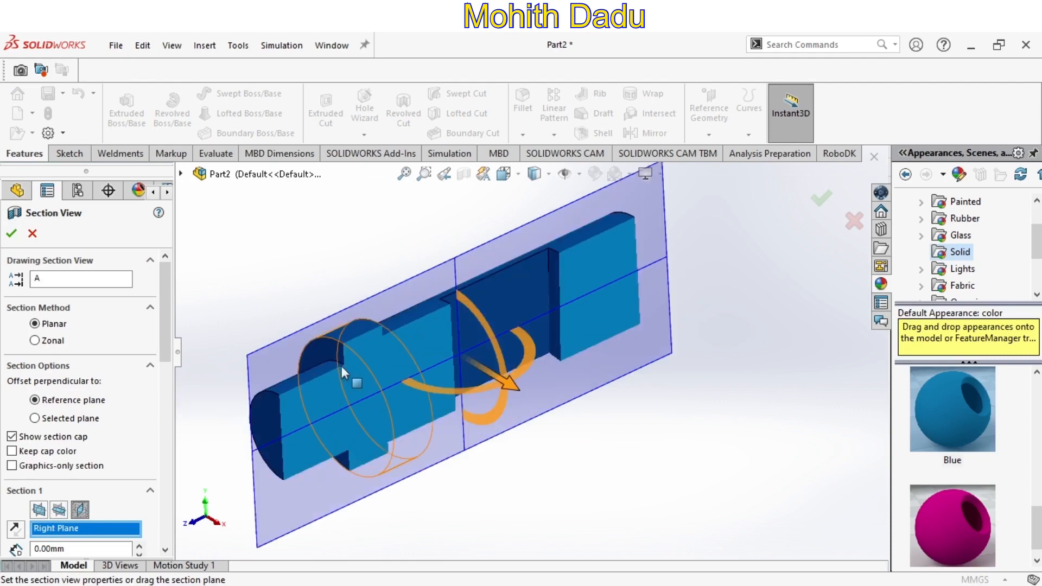
left_click(822, 198)
key("ctrl+space")
left_click(467, 424)
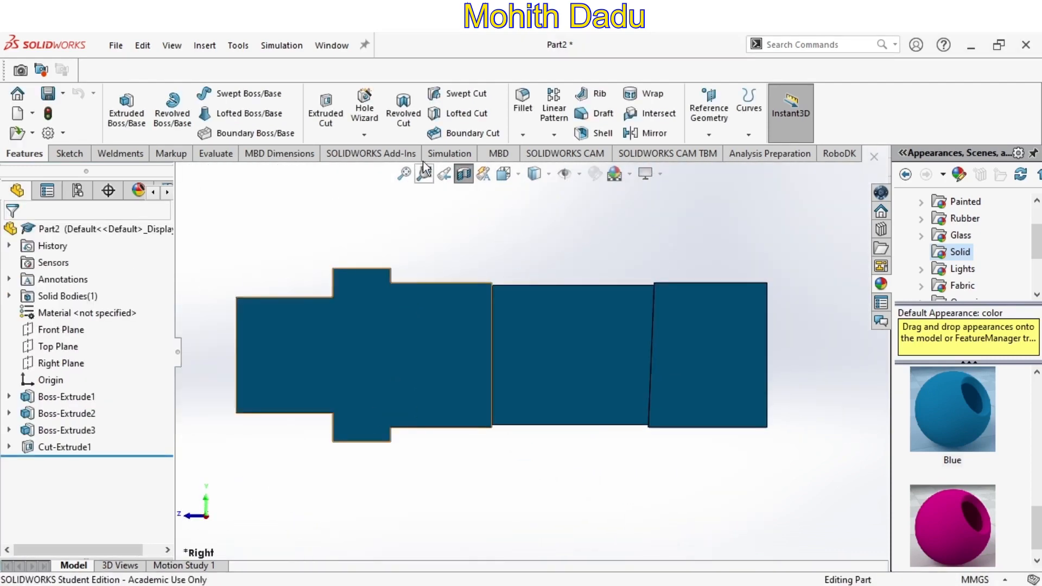
left_click(464, 174)
key("ctrl+space")
left_click(313, 316)
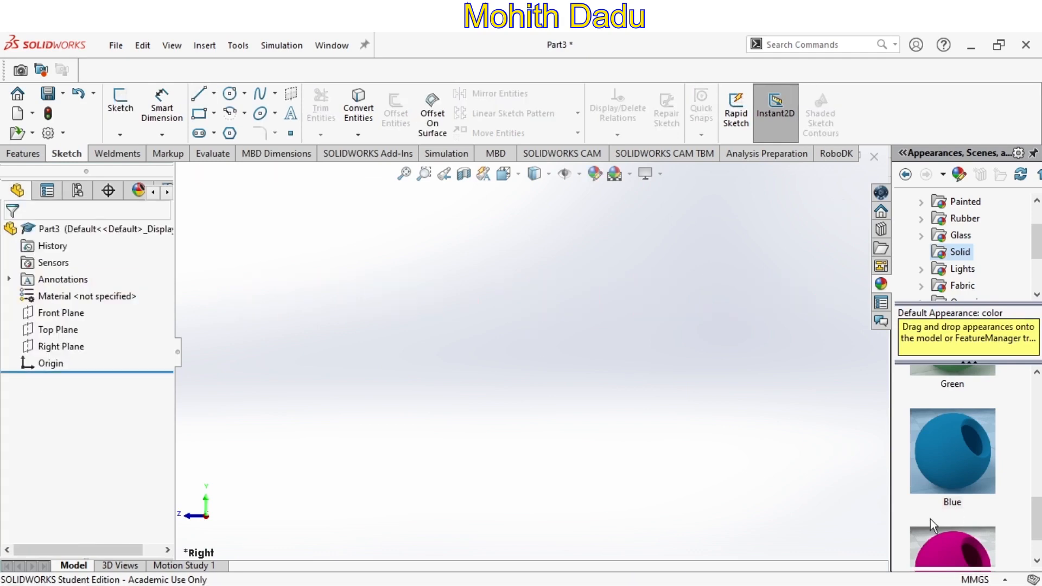
- On the new part's Right Plane, sketch a vertical line up from the origin and dimension it to 96 mm
left_click(61, 346)
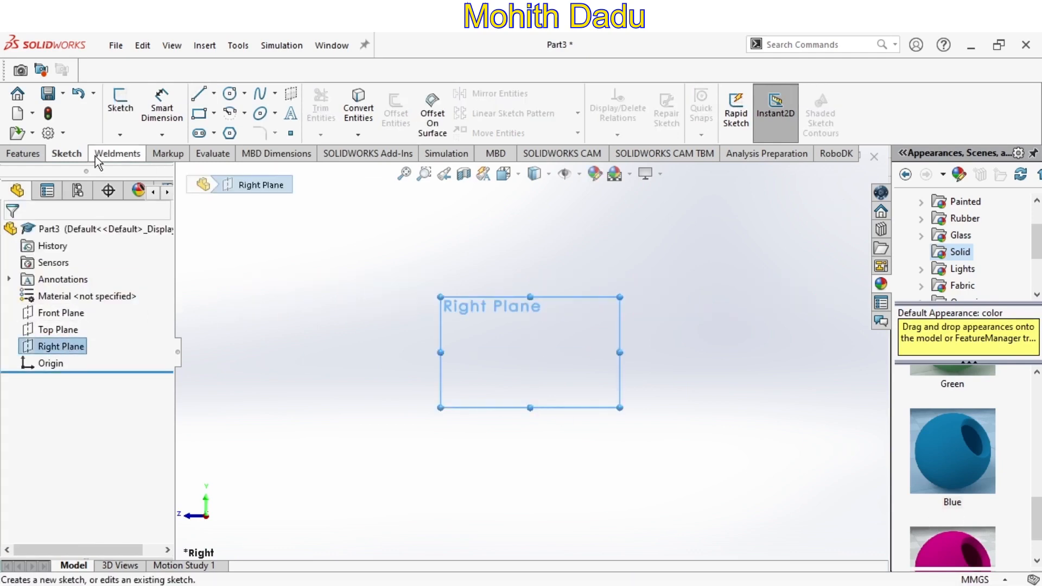
left_click(199, 97)
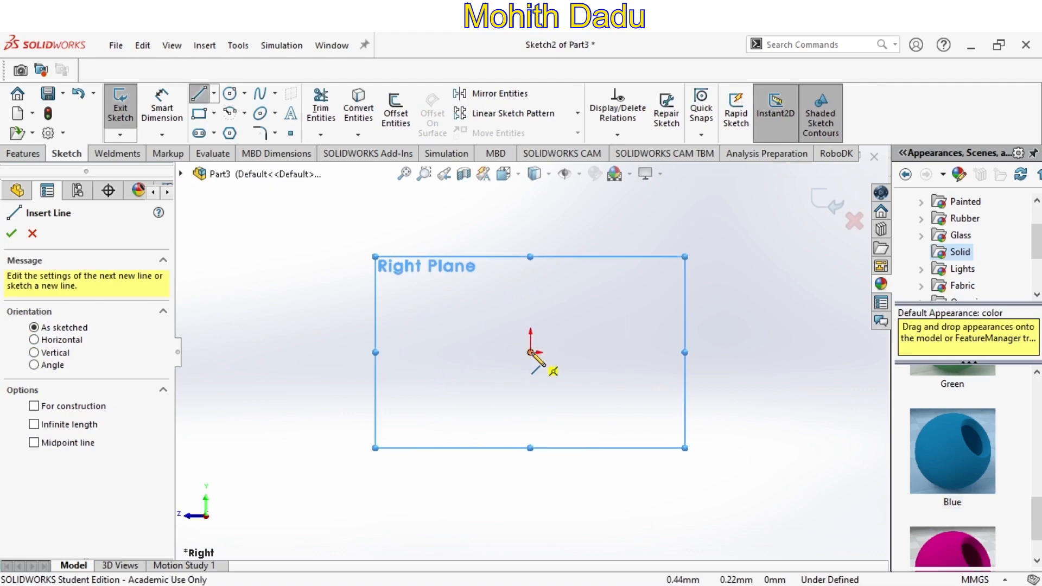
left_click(531, 352)
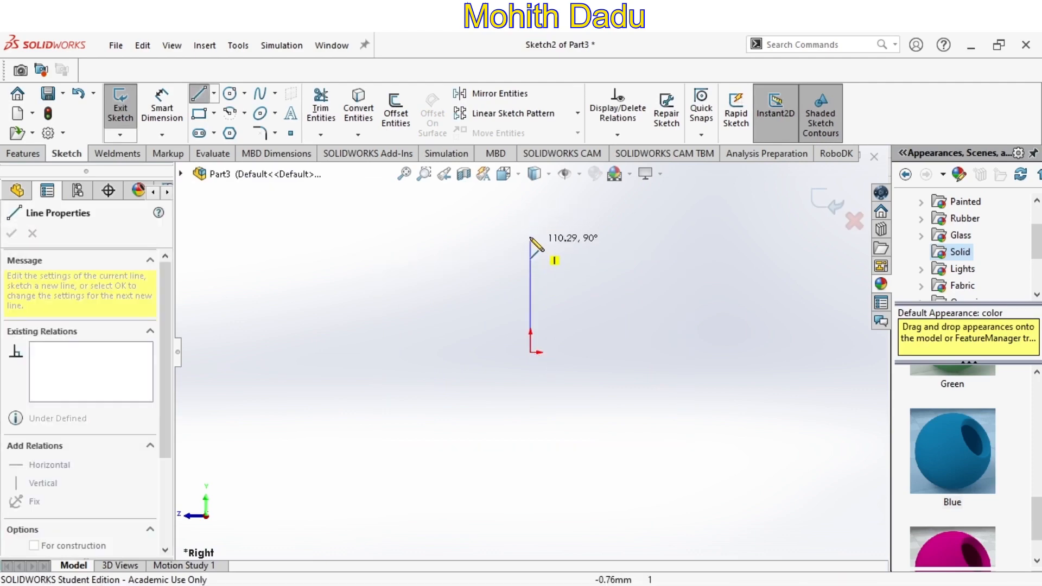
left_click(531, 236)
left_click(161, 111)
left_click(530, 273)
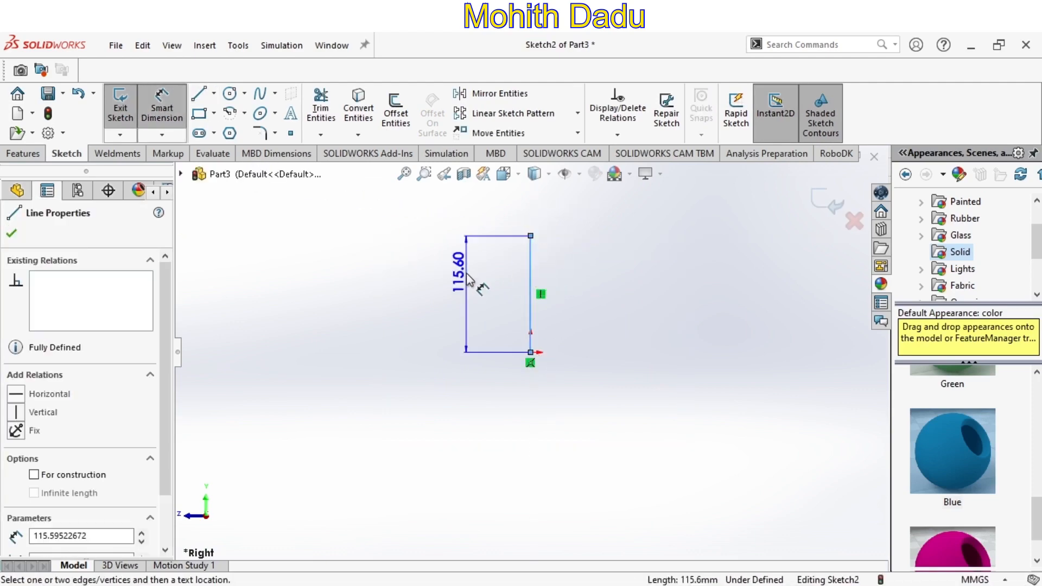
left_click(467, 274)
type("96")
key("Return")
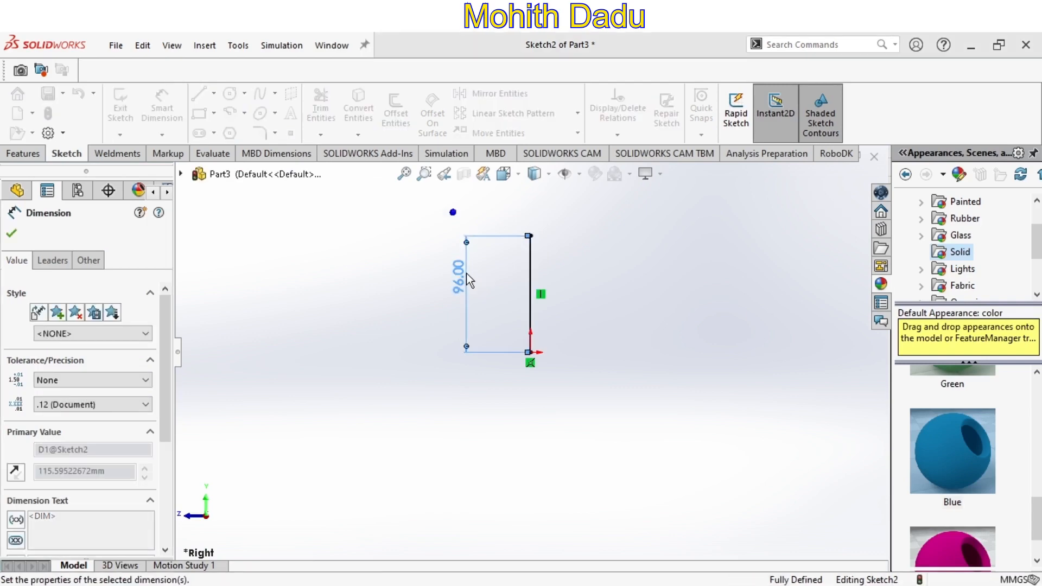
- Sketch a horizontal line from the upper end of the vertical line and dimension it to 32 mm
scroll(555, 228, "down", 3)
key("l")
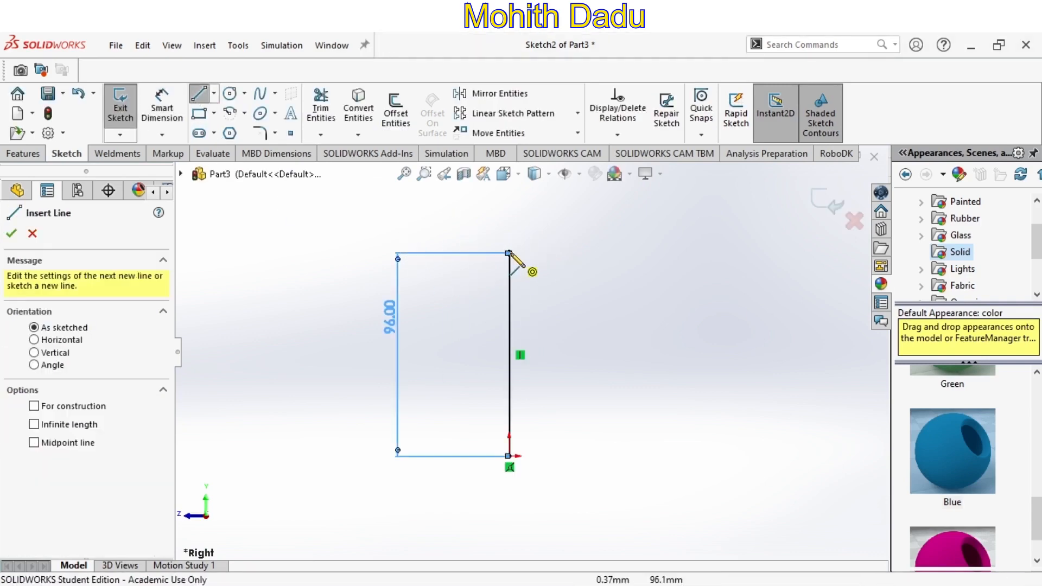
left_click(510, 253)
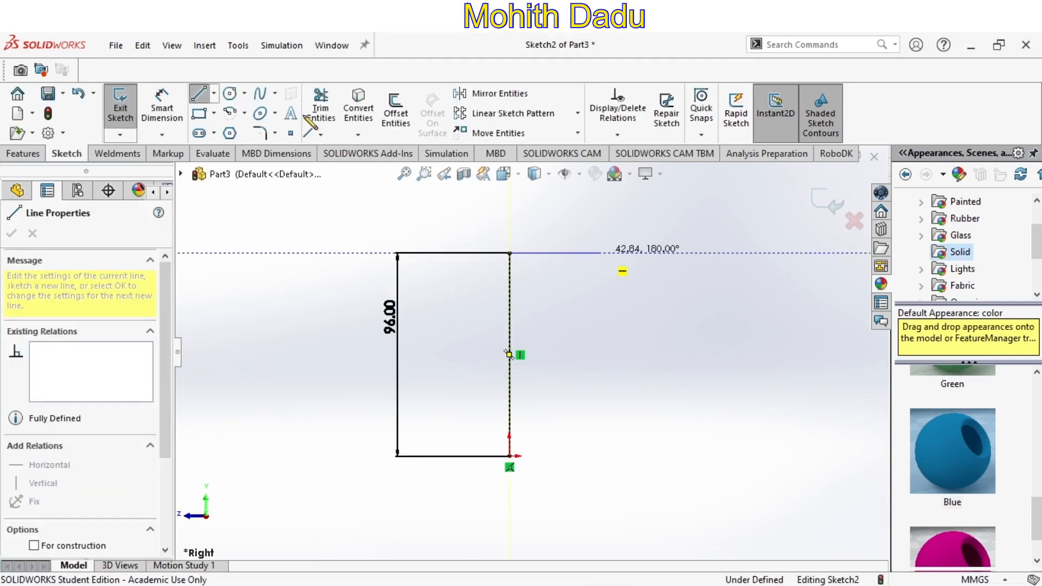
left_click(602, 253)
key("d")
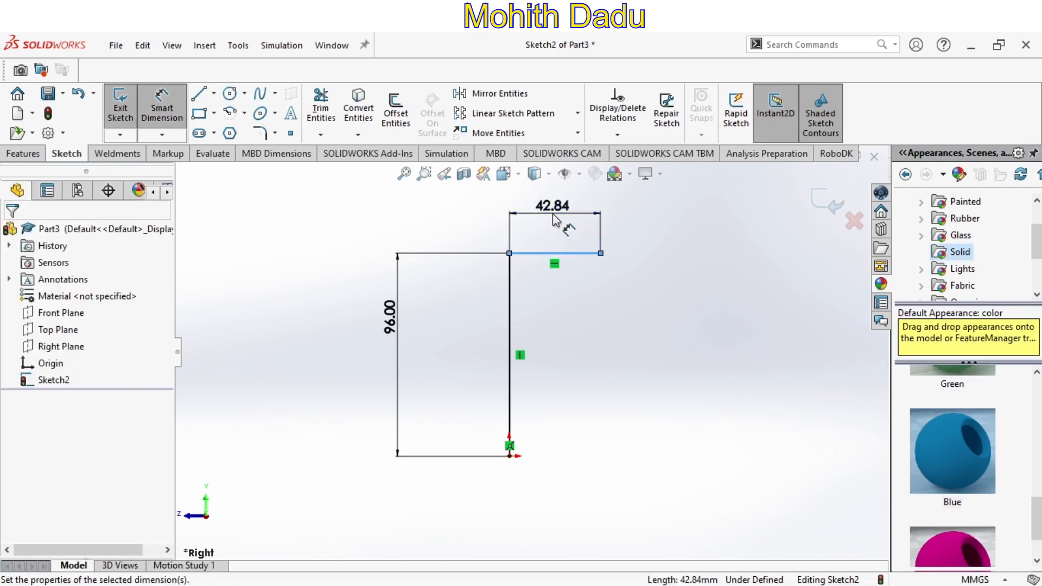
left_click(555, 218)
type("32")
key("Return")
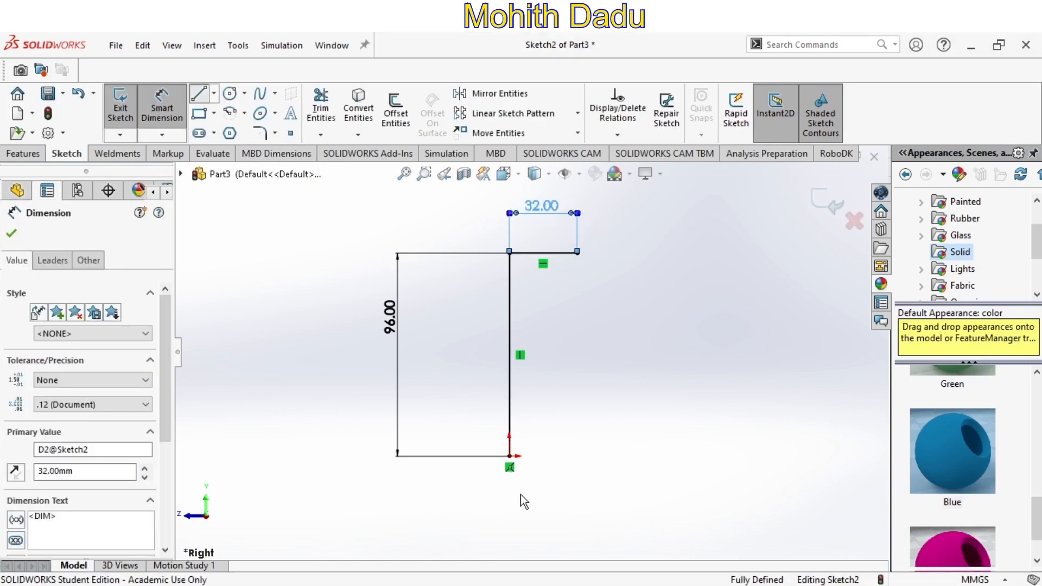
- Sketch a horizontal line from the origin on the same side as the 32 mm line and dimension it to 28 mm
key("l")
left_click(509, 456)
left_click(572, 456)
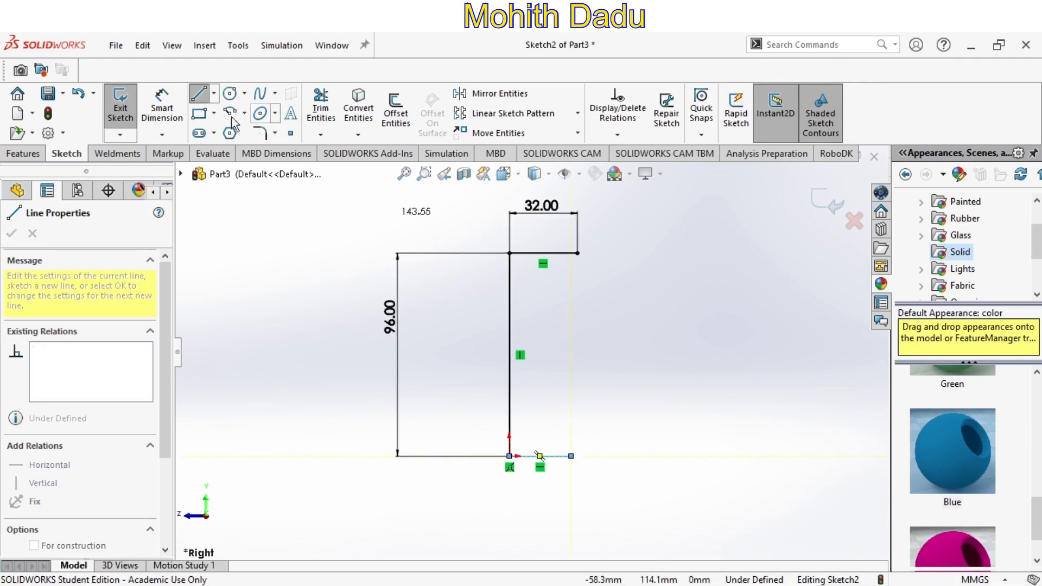
key("d")
left_click(546, 457)
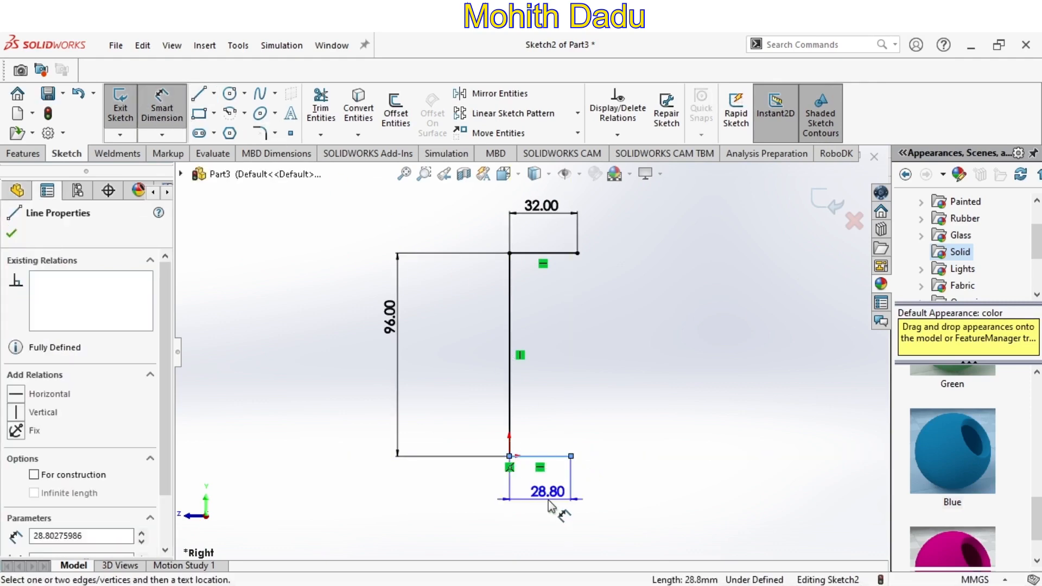
left_click(549, 500)
type("28.80275986mm")
key("Return")
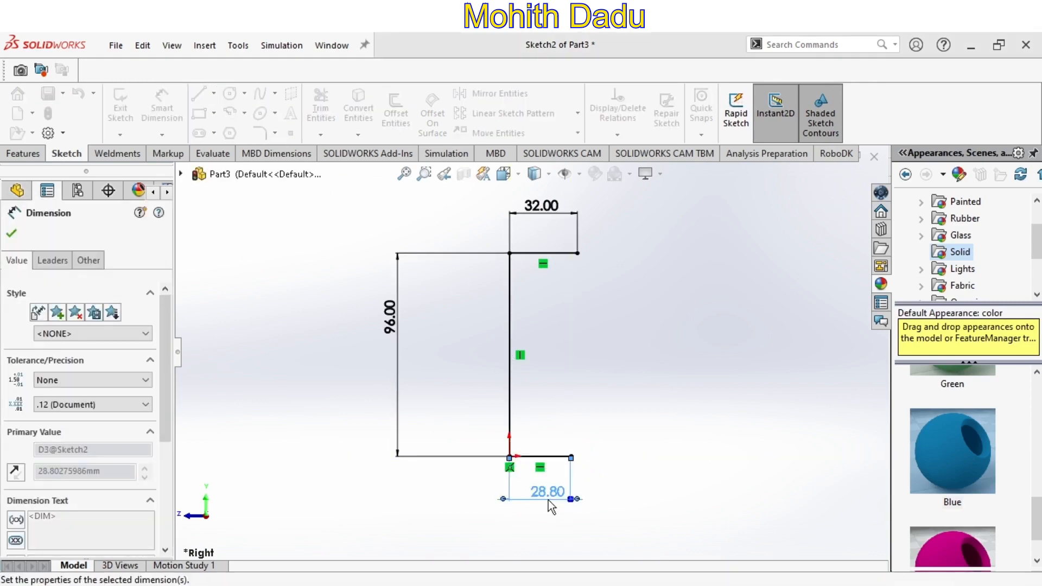
- Close the profile with a slanted line joining the free ends of the 28 mm and 32 mm lines, and exit the sketch
key("l")
left_click(569, 457)
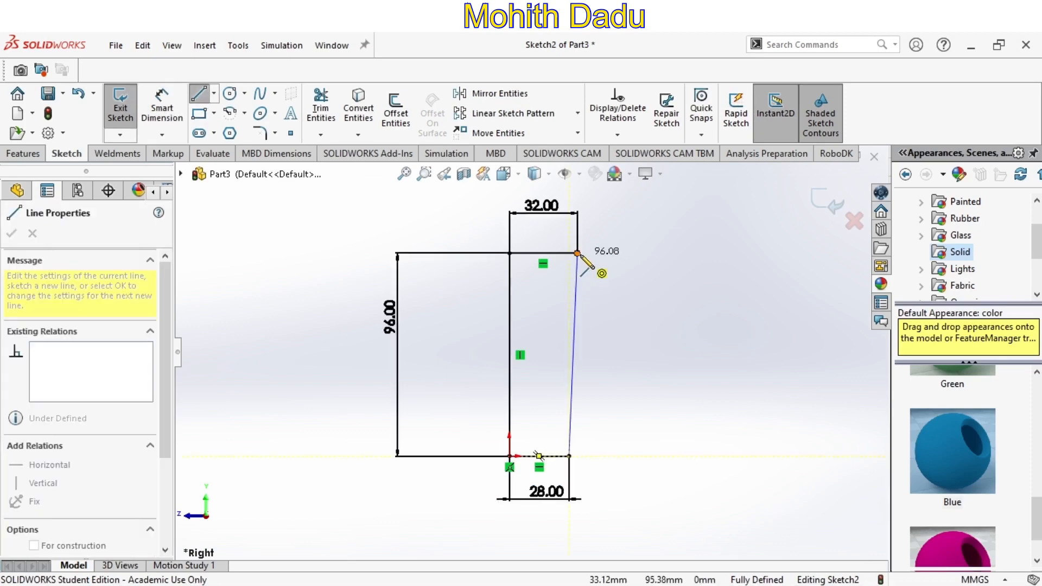
left_click(577, 253)
key("Escape")
left_click(130, 117)
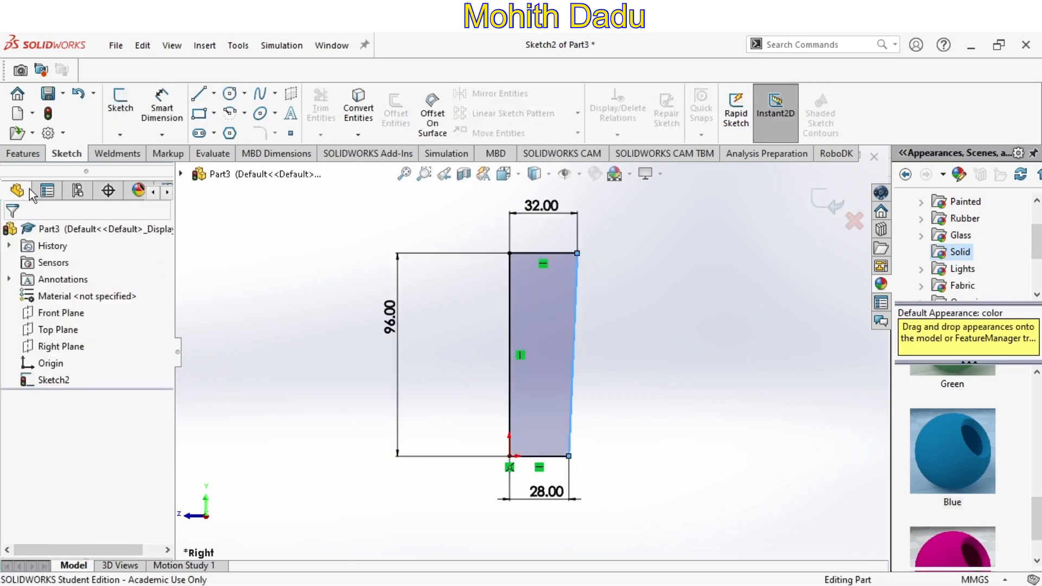
- Extrude the tapered profile with a Blind depth of 8 mm
left_click(139, 127)
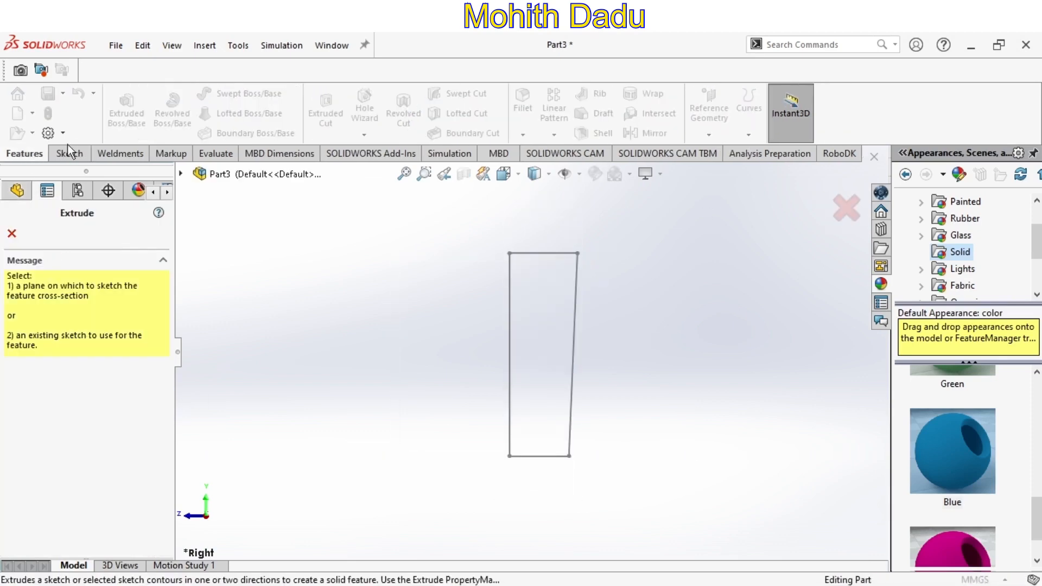
left_click(538, 254)
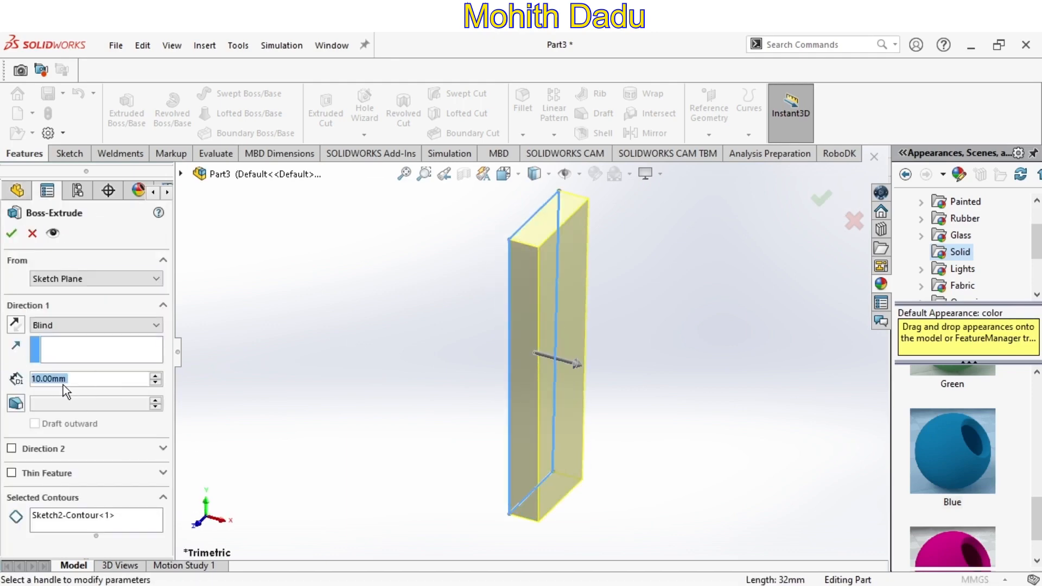
left_click(64, 384)
type("8")
key("Return")
left_click(819, 200)
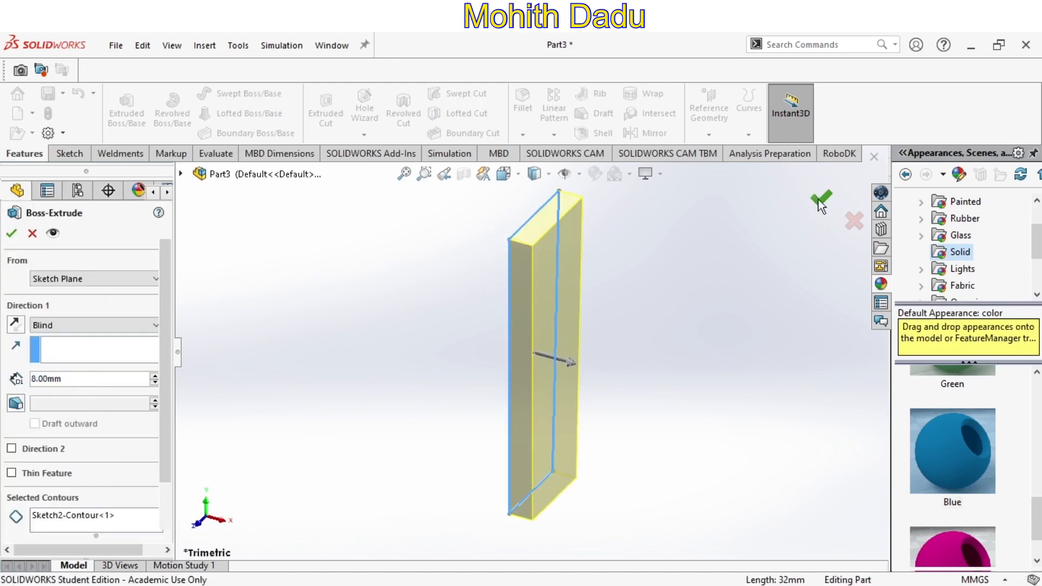
- Apply the solid Pink appearance to the tapered part and check it from the right side
left_click_drag(929, 548, 558, 353)
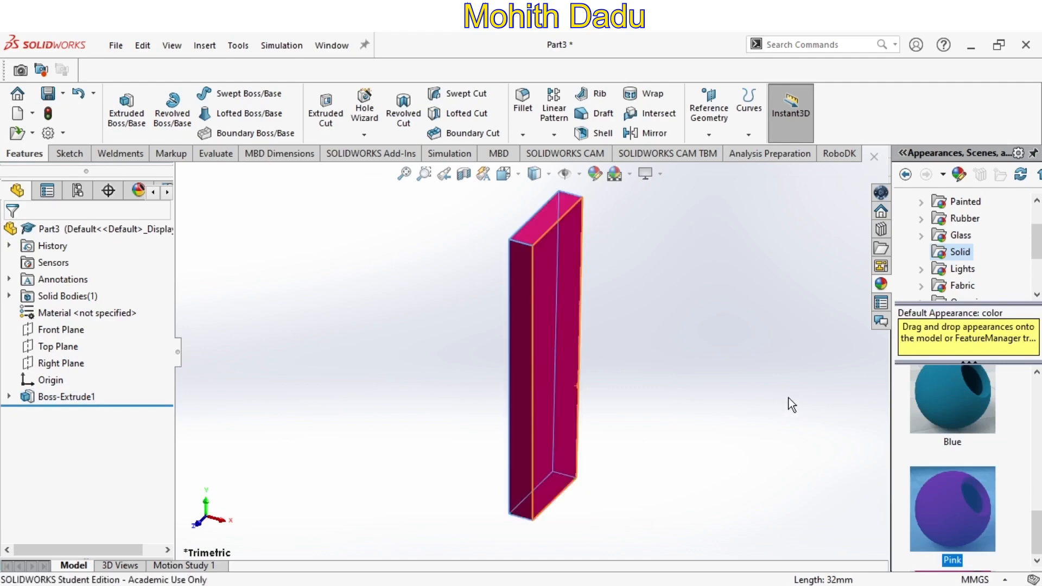
key("ctrl+space")
left_click(490, 417)
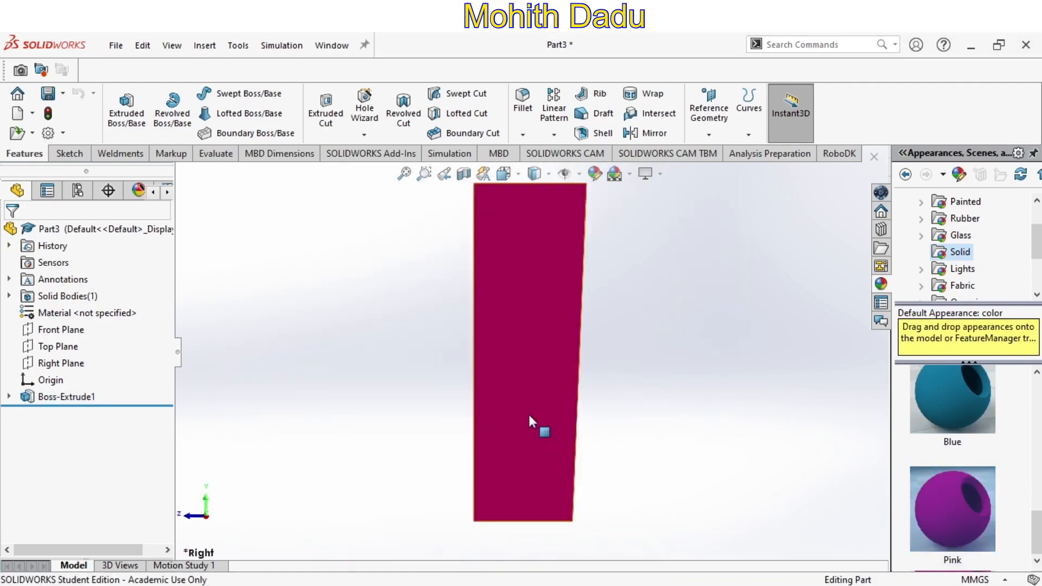
left_click(317, 308)
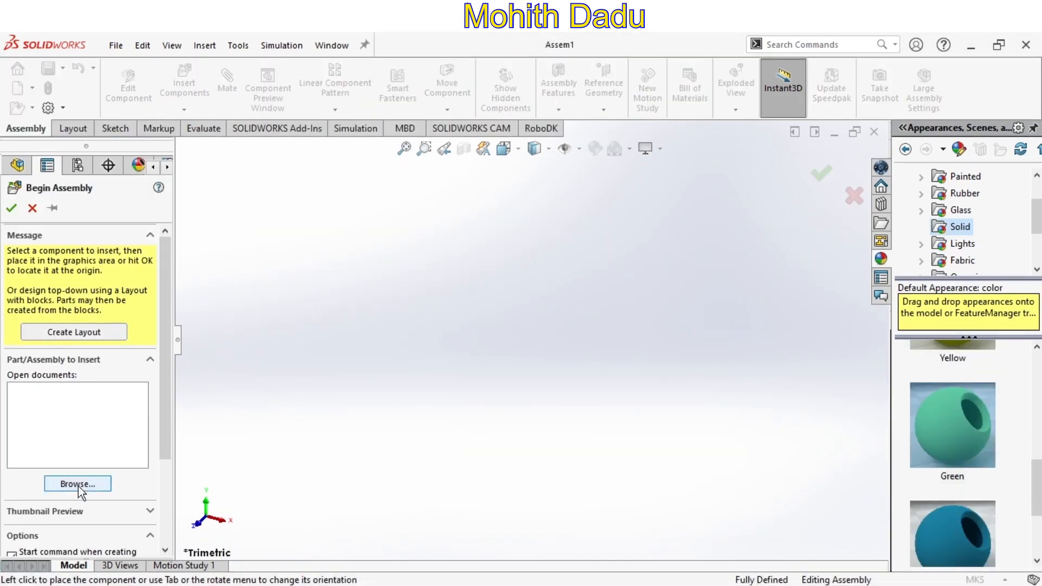
- Insert the Socket part as the first component of the new assembly
left_click(78, 485)
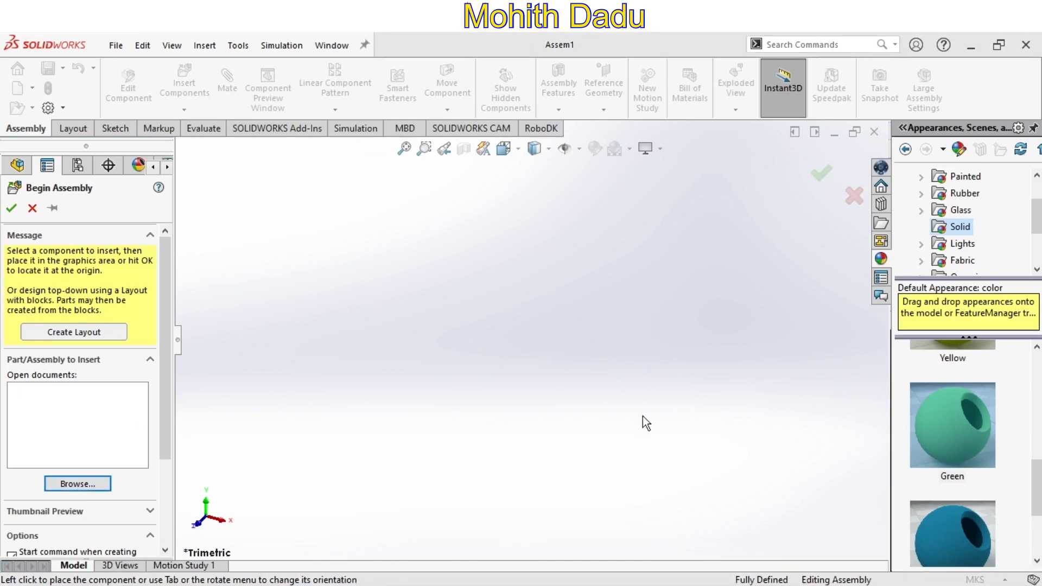
left_click(656, 453)
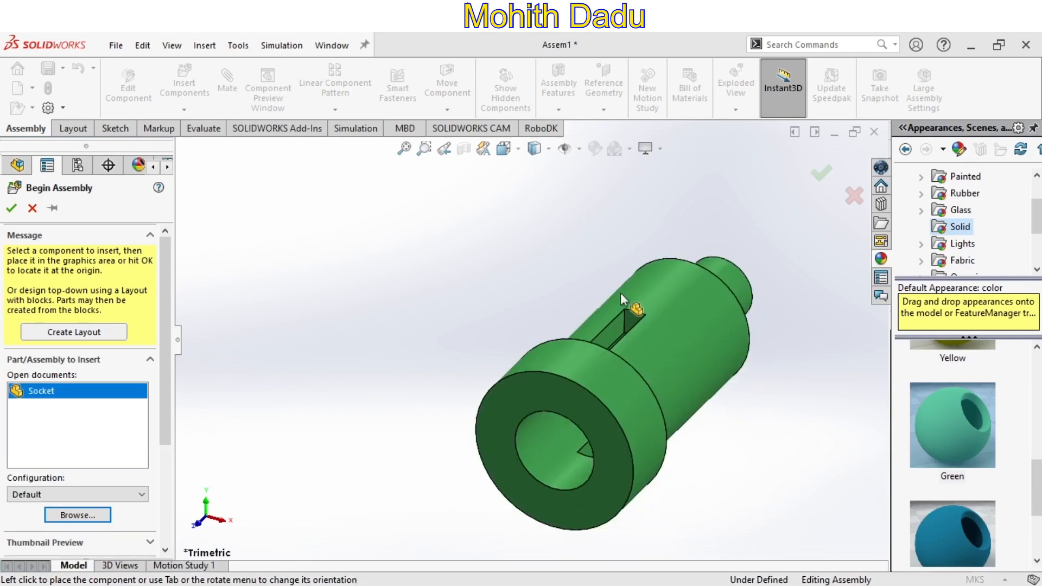
left_click(629, 301)
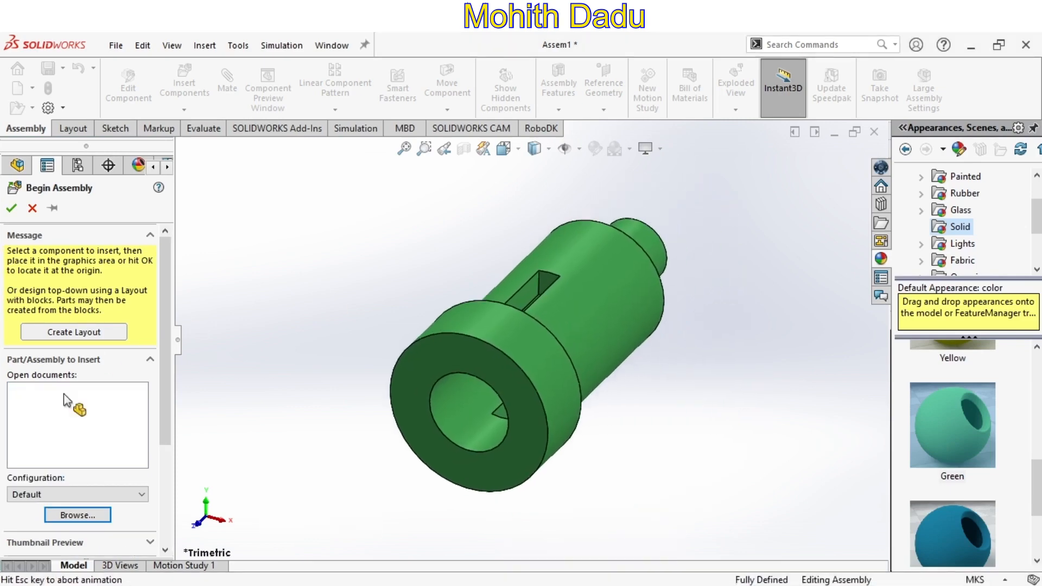
- Insert the Spigot part beside the socket and mate its cylindrical body concentric with the socket's bore
left_click(179, 89)
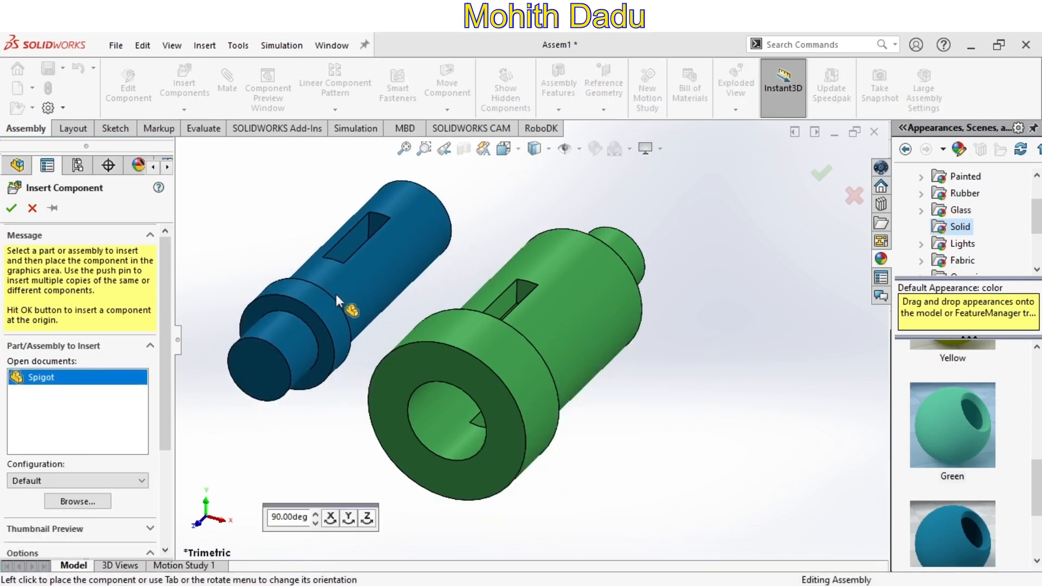
left_click(336, 294)
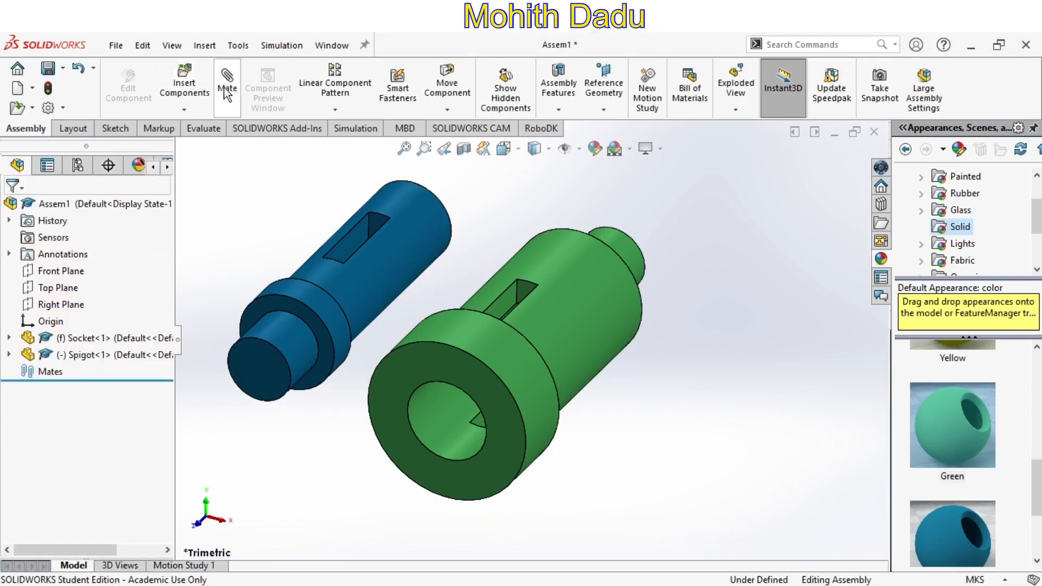
left_click(365, 278)
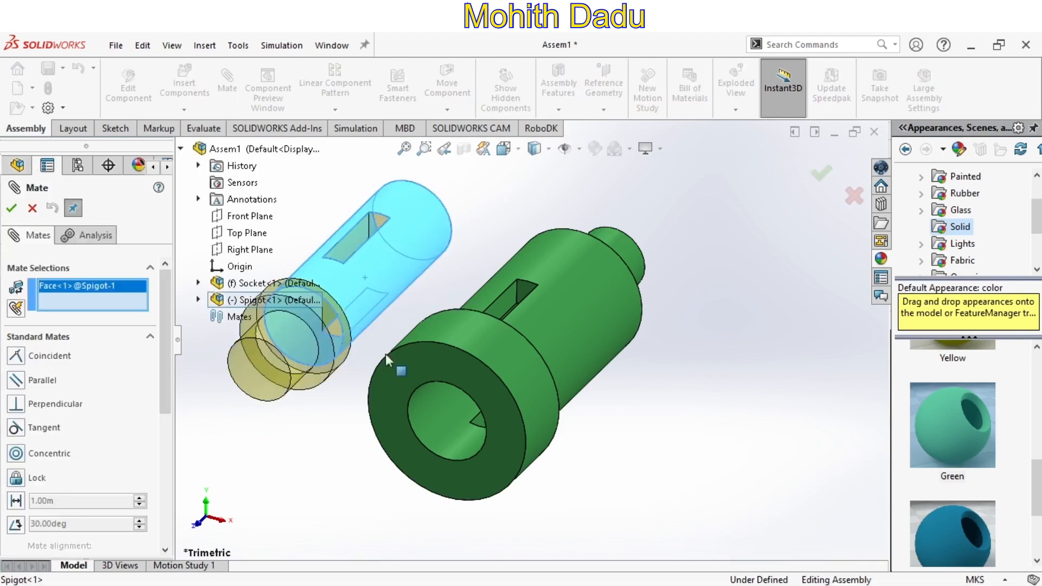
left_click(432, 428)
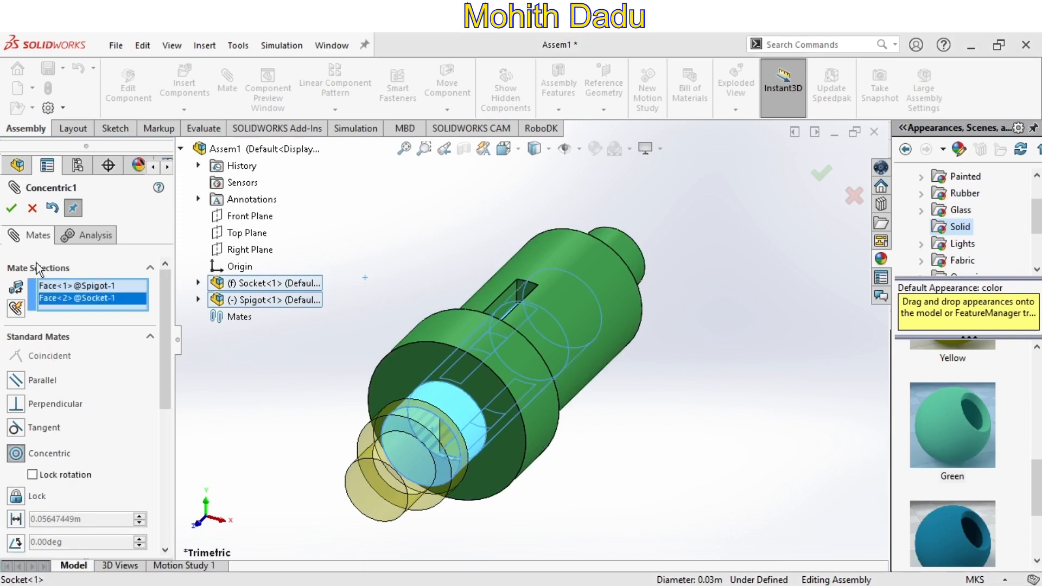
key("Return")
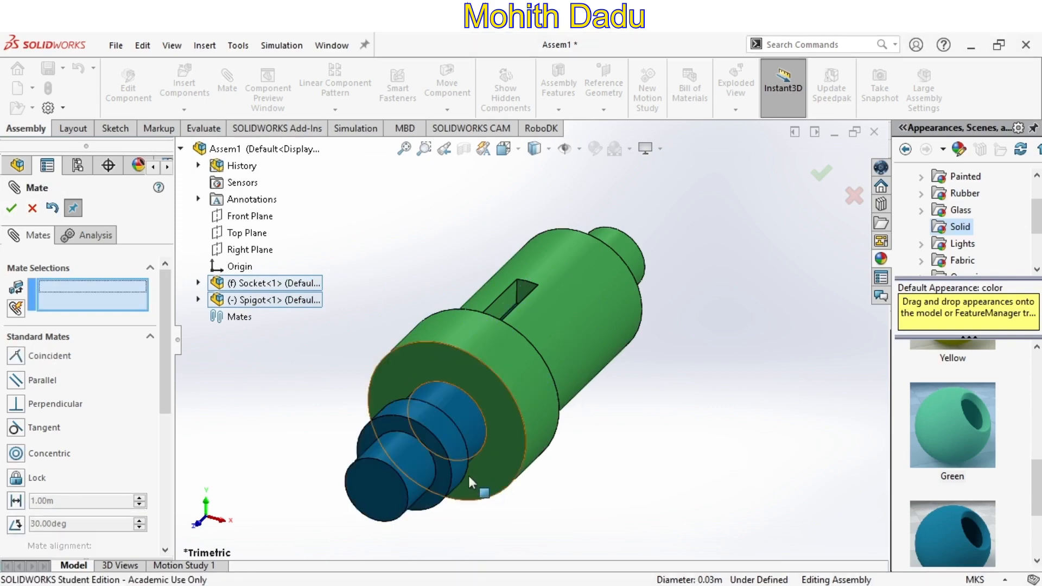
- Mate a side face of the spigot's slot coincident with the matching side face of the socket's slot
left_click(438, 399)
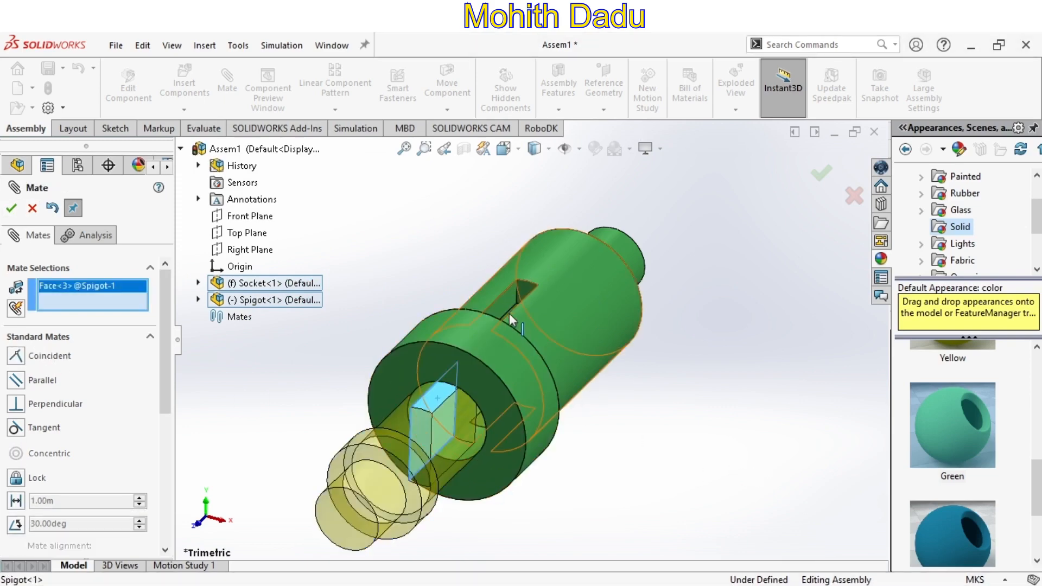
left_click(502, 306)
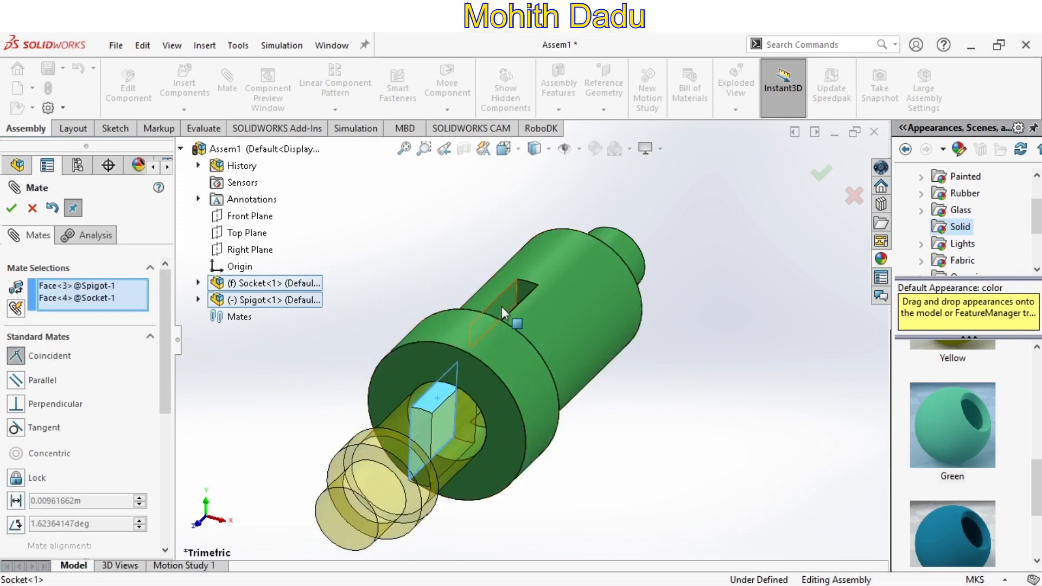
left_click(13, 211)
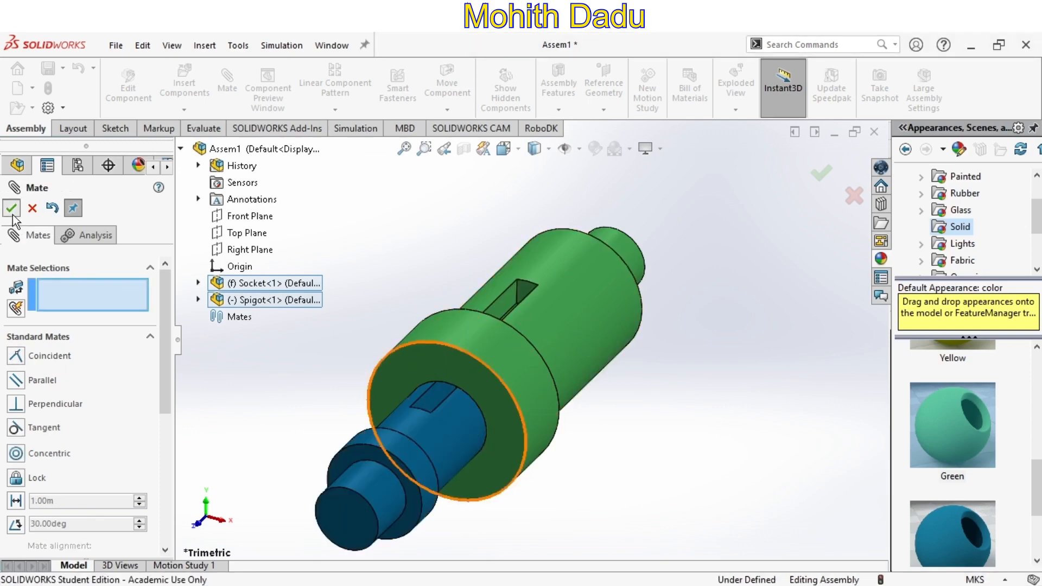
left_click(12, 209)
- Section the assembly along the Right Plane and view the cut from the right side
left_click(464, 148)
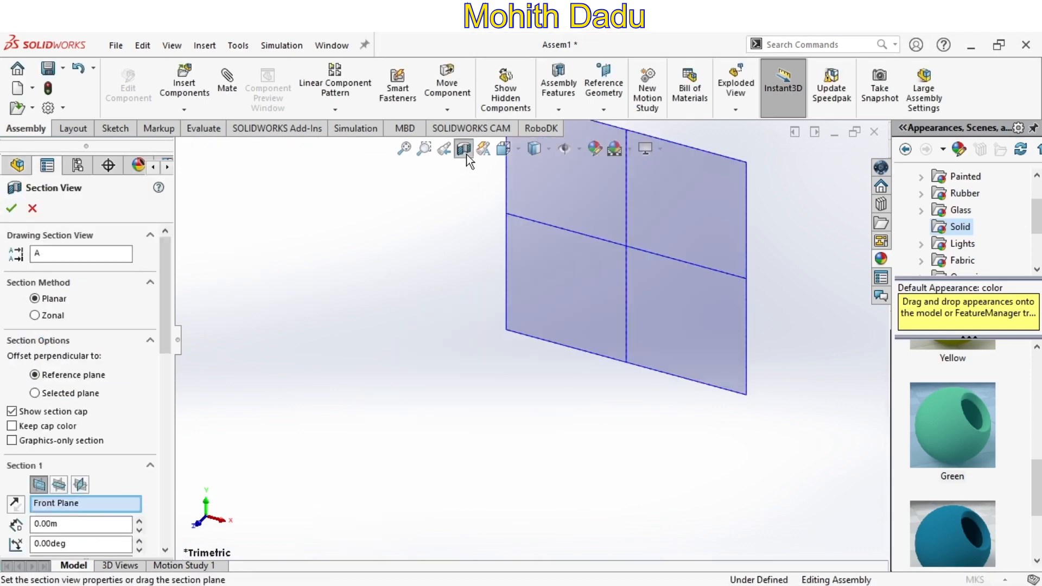
left_click(235, 251)
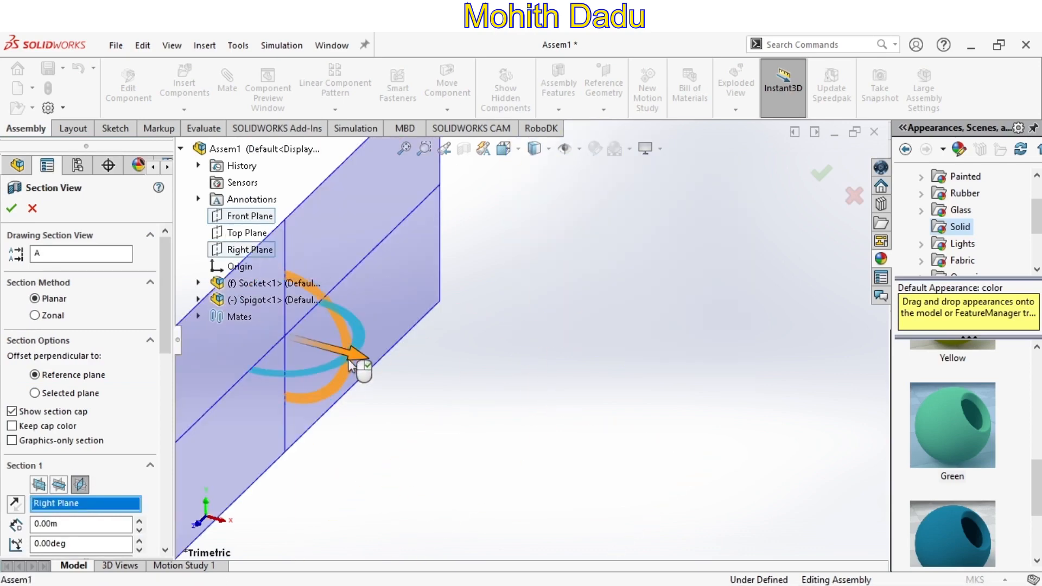
left_click_drag(354, 363, 648, 414)
left_click(830, 176)
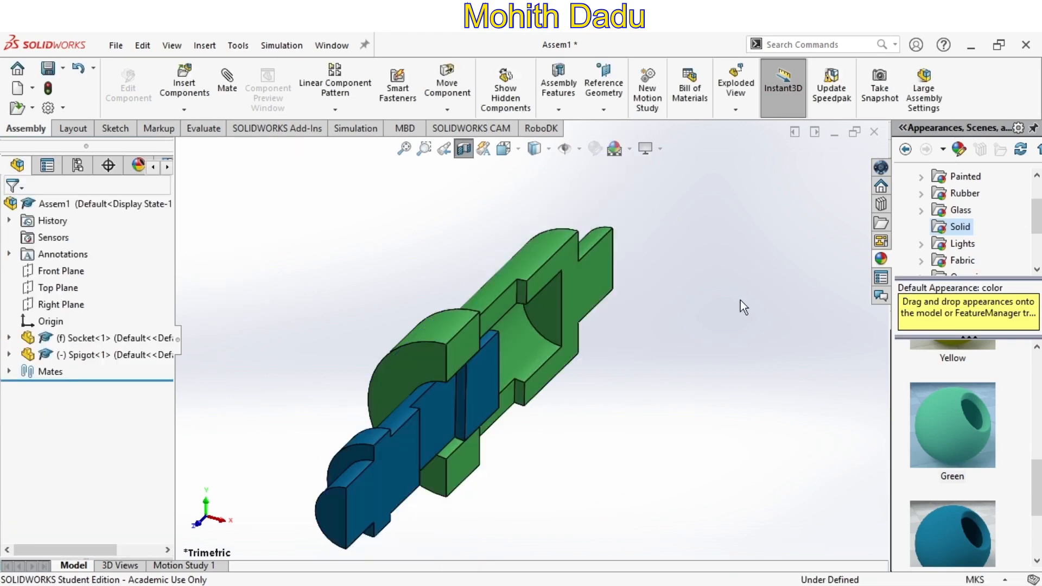
key("ctrl+space")
left_click(477, 398)
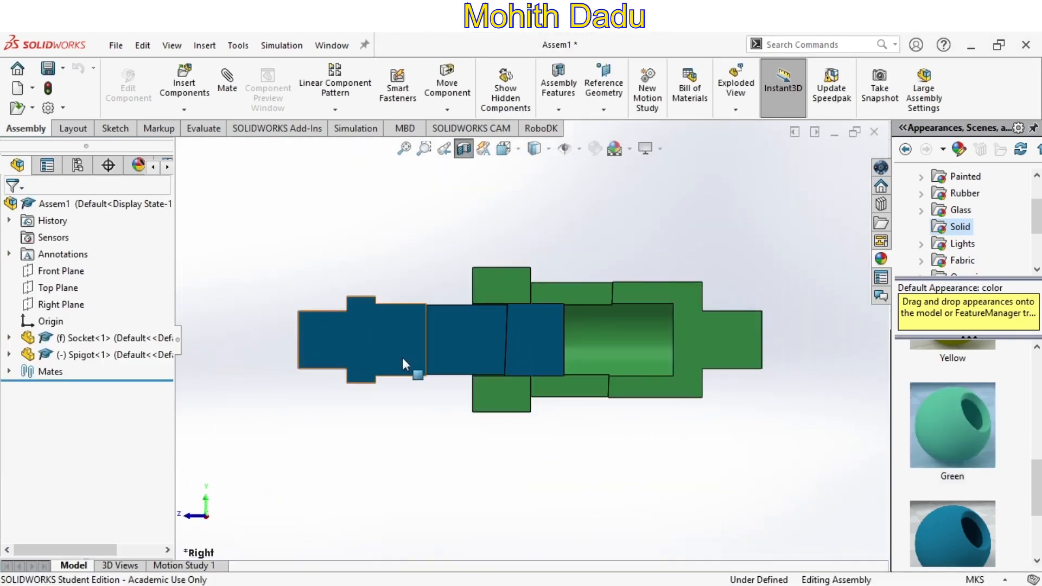
- Slide the spigot along the socket's bore and turn off the section view
left_click_drag(471, 350, 451, 381)
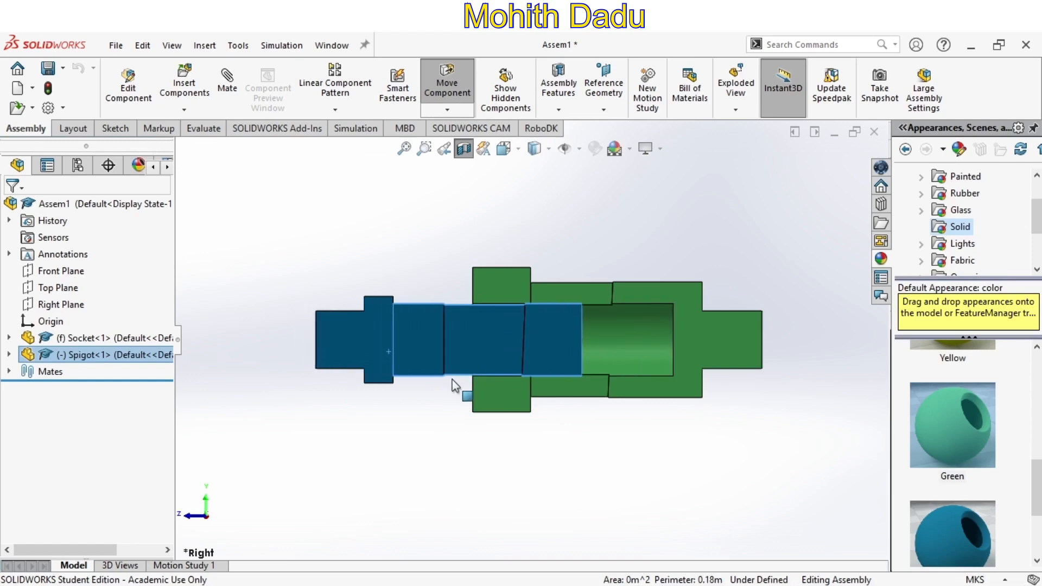
left_click(466, 151)
middle_click_drag(477, 255, 574, 324)
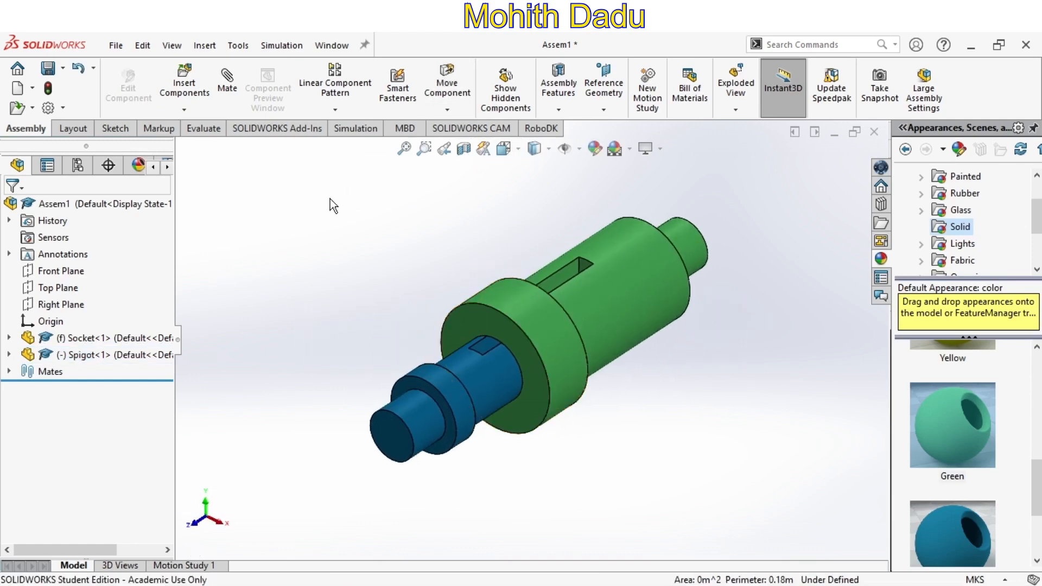
- Select the socket's open end face and the facing side of the spigot's collar for a new mate
scroll(408, 350, "down", 4)
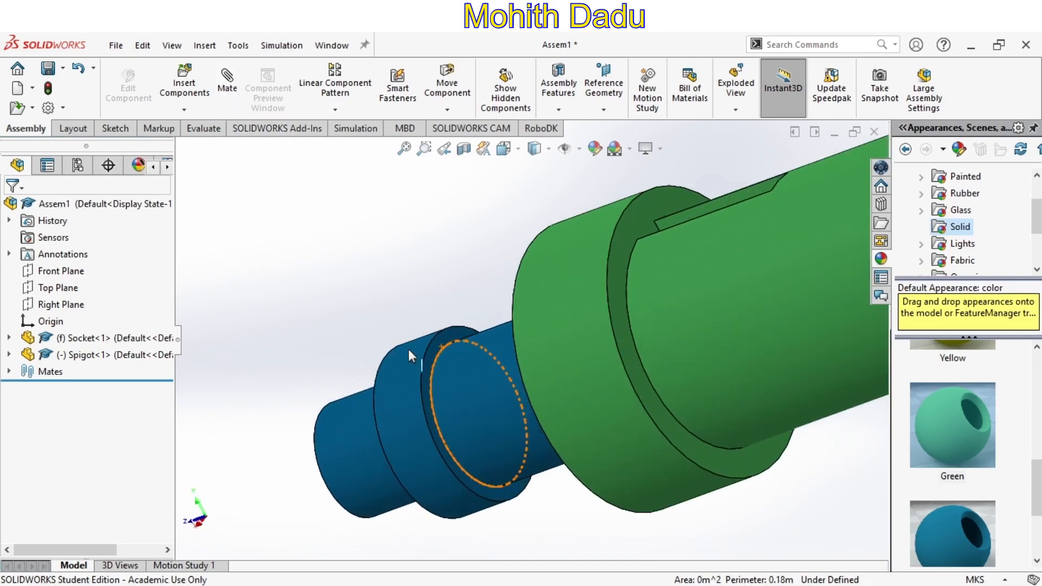
left_click(443, 338)
scroll(361, 305, "up", 3)
middle_click_drag(360, 305, 585, 308)
left_click(596, 284)
middle_click_drag(452, 263, 410, 239)
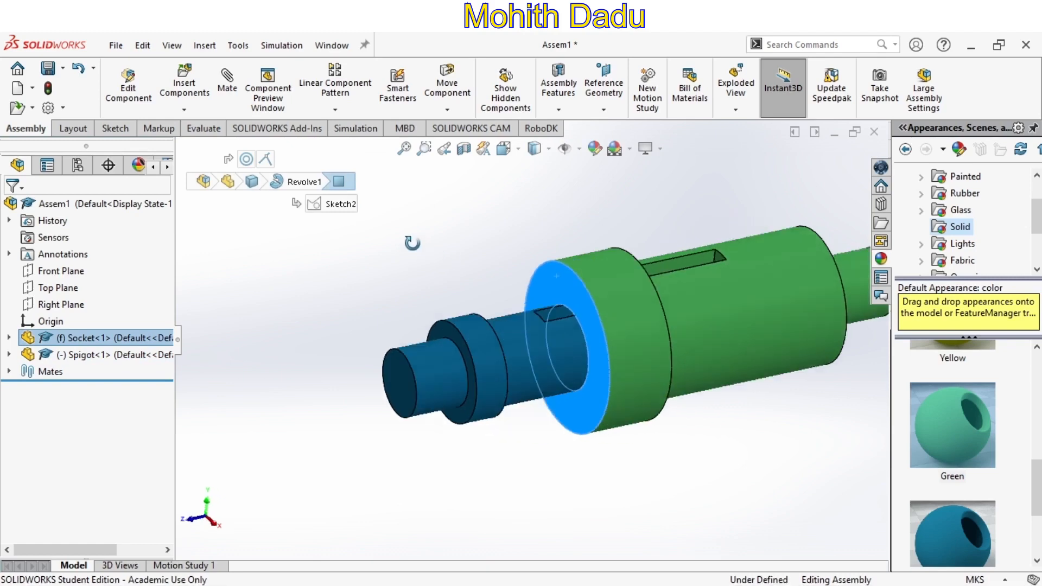
left_click(227, 84)
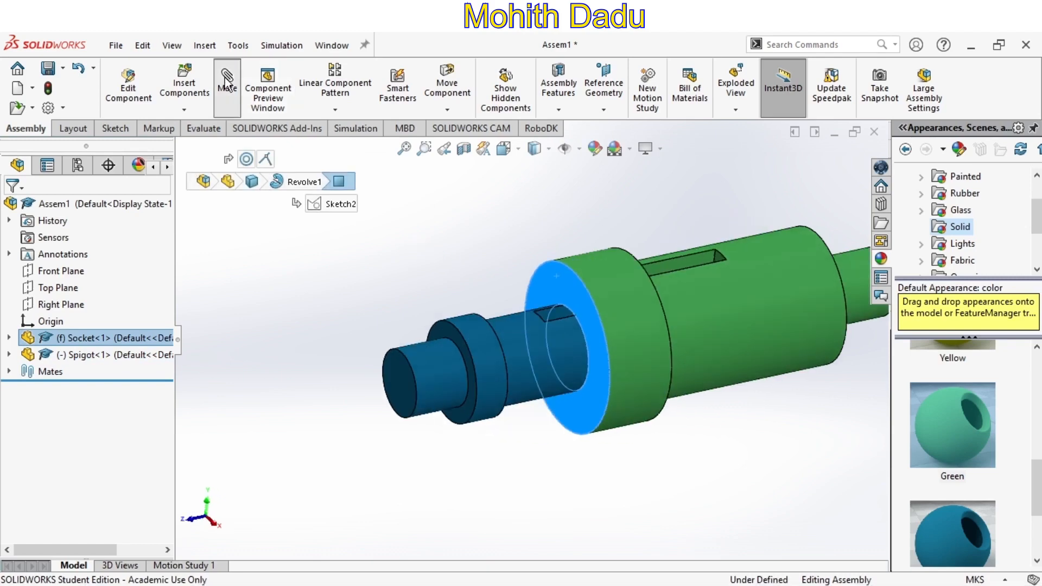
middle_click_drag(547, 488, 478, 359)
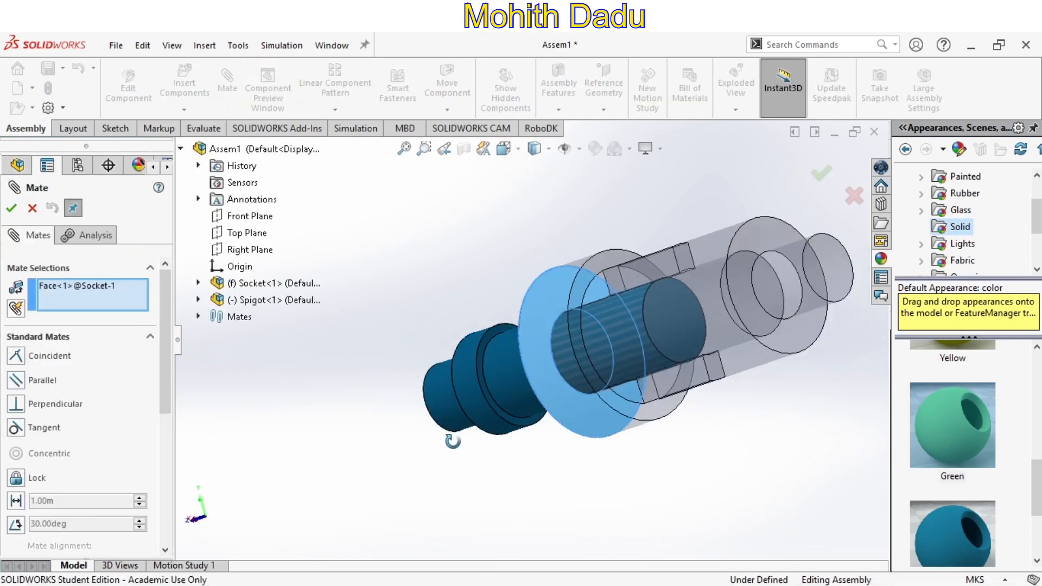
left_click(485, 343)
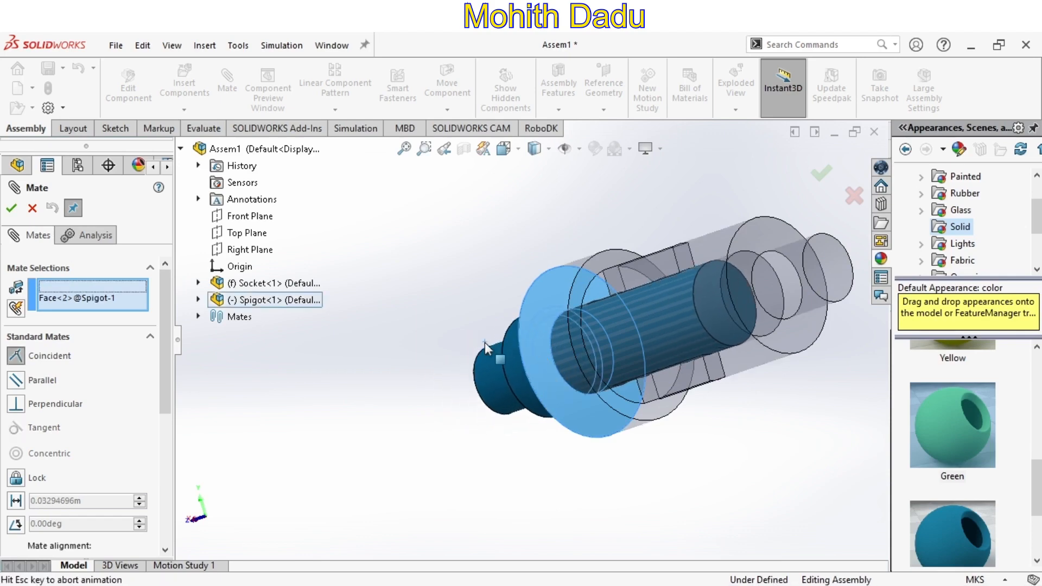
- Make the mate an advanced distance mate with a minimum of 0 m and a maximum of 0.003 m
scroll(80, 497, "down", 3)
left_click(70, 431)
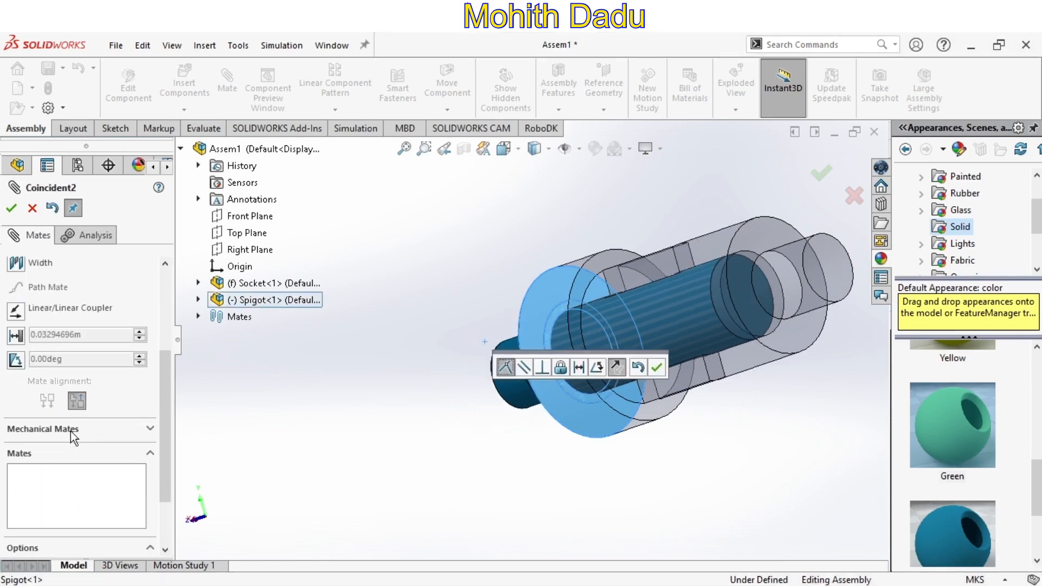
left_click(16, 338)
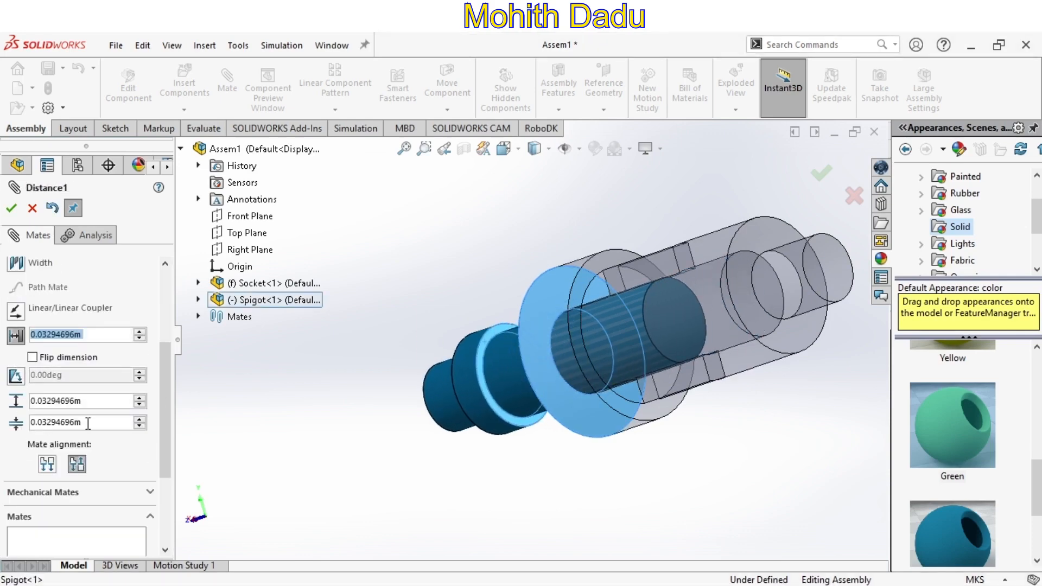
type("0")
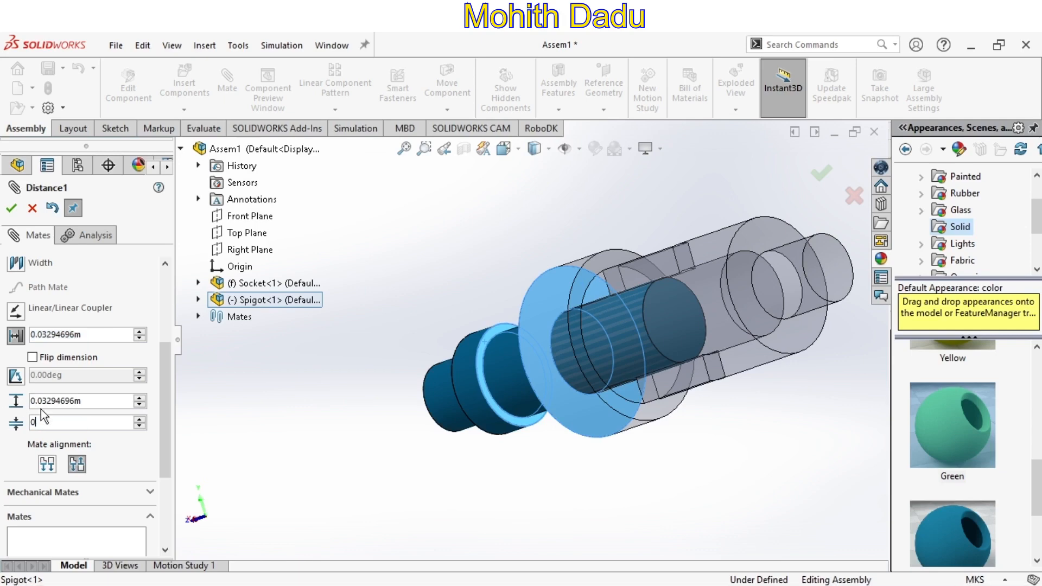
left_click(123, 402)
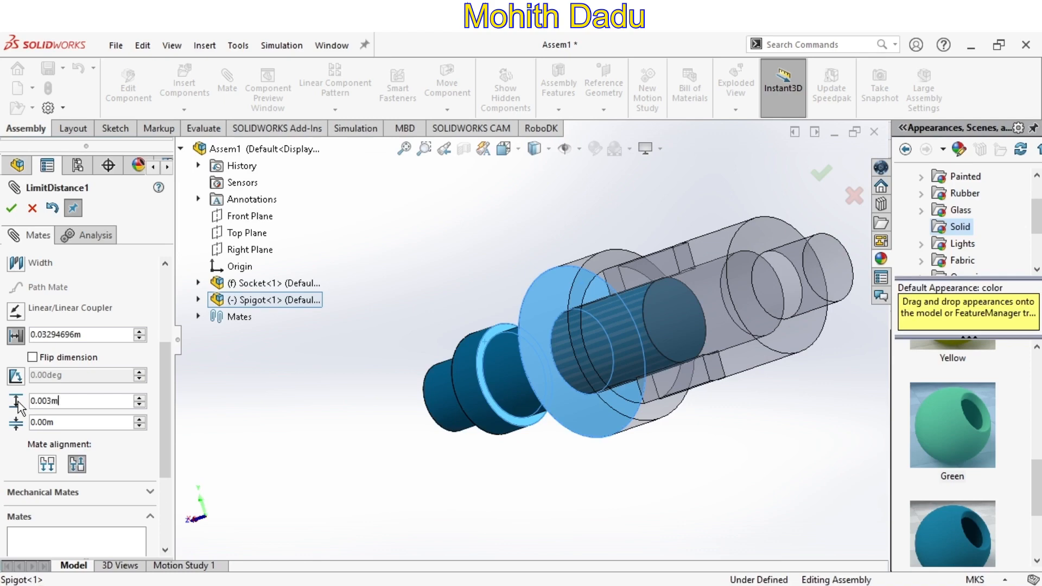
left_click(13, 208)
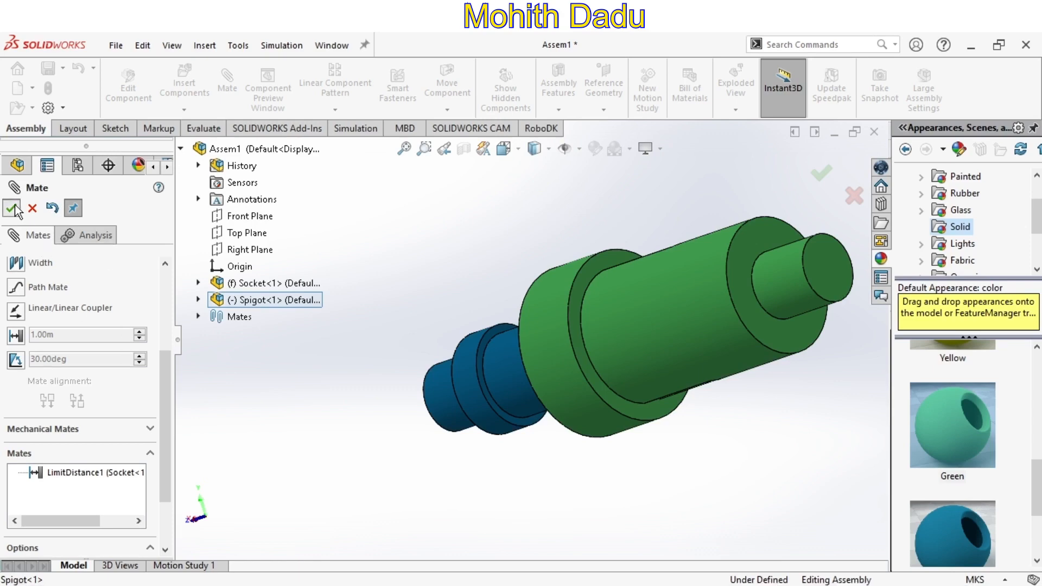
left_click(12, 209)
- Reopen the limit distance mate for editing, check its 0 to 0.003 m limits, and accept it
middle_click_drag(634, 499, 715, 500)
left_click(9, 372)
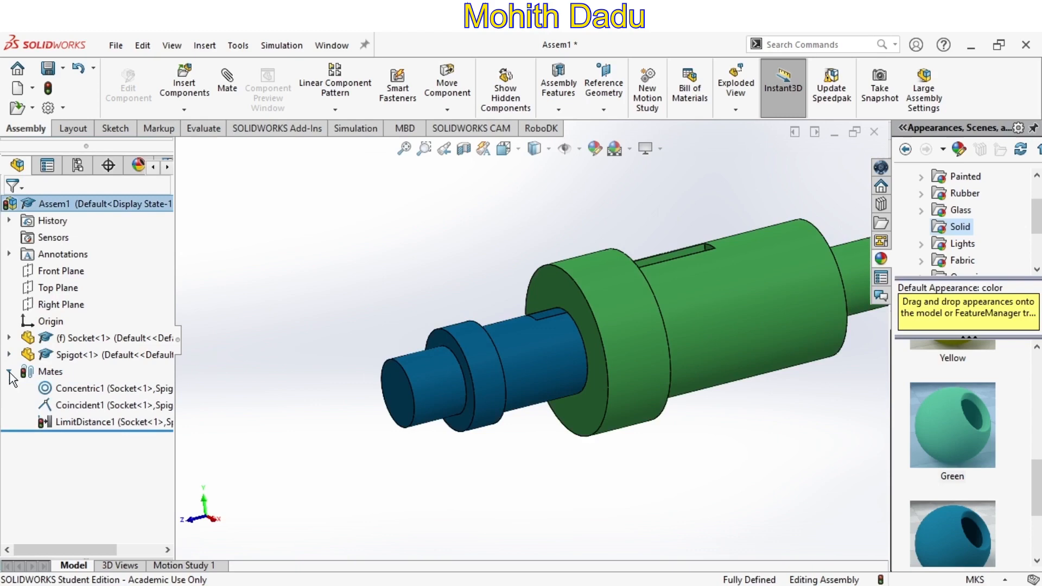
left_click(73, 421)
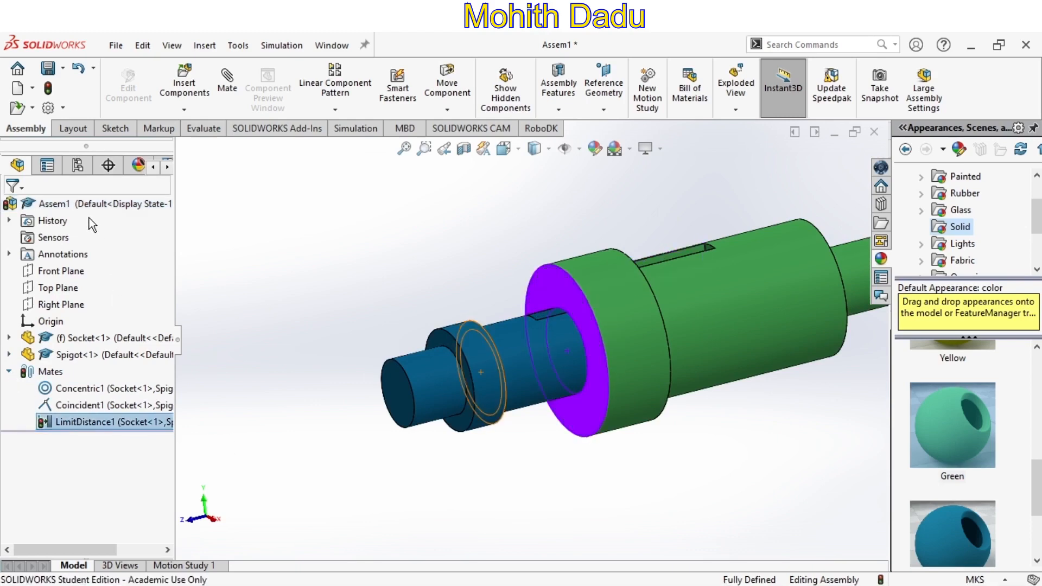
scroll(48, 428, "down", 2)
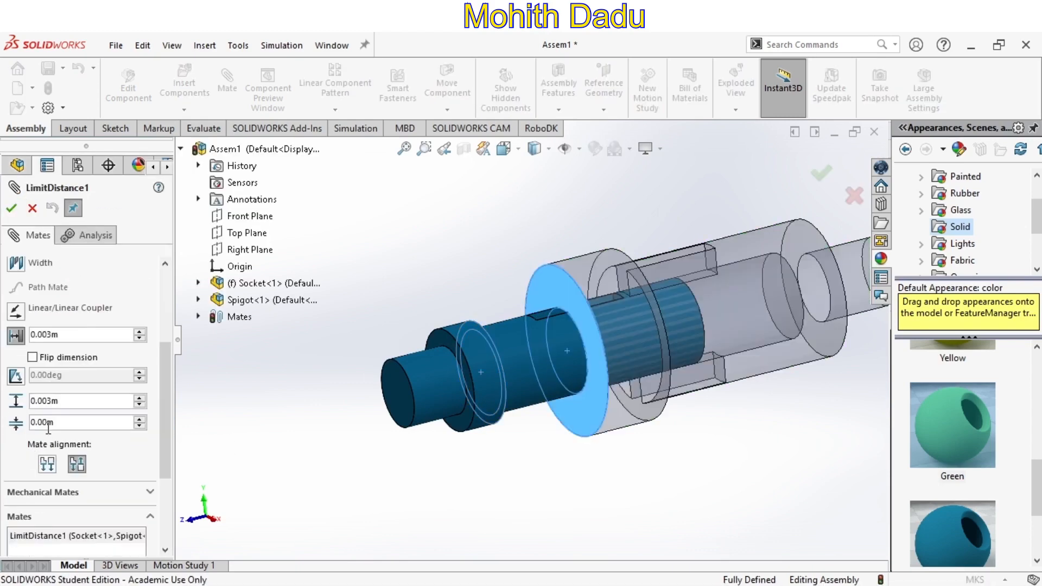
left_click(11, 209)
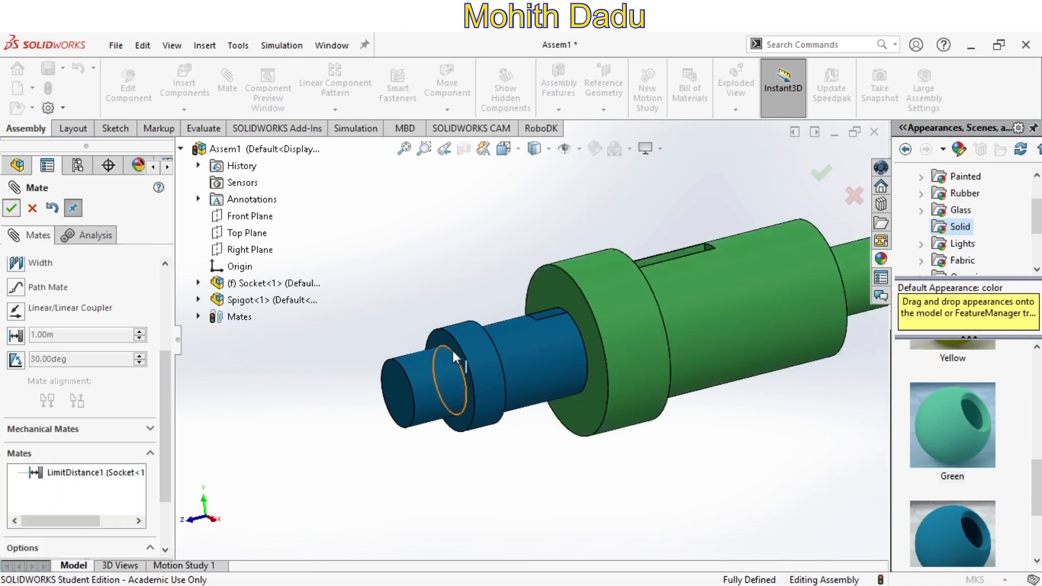
- Move the spigot's collar up to the socket's end face and leave the Mate command
left_click_drag(645, 353, 445, 401)
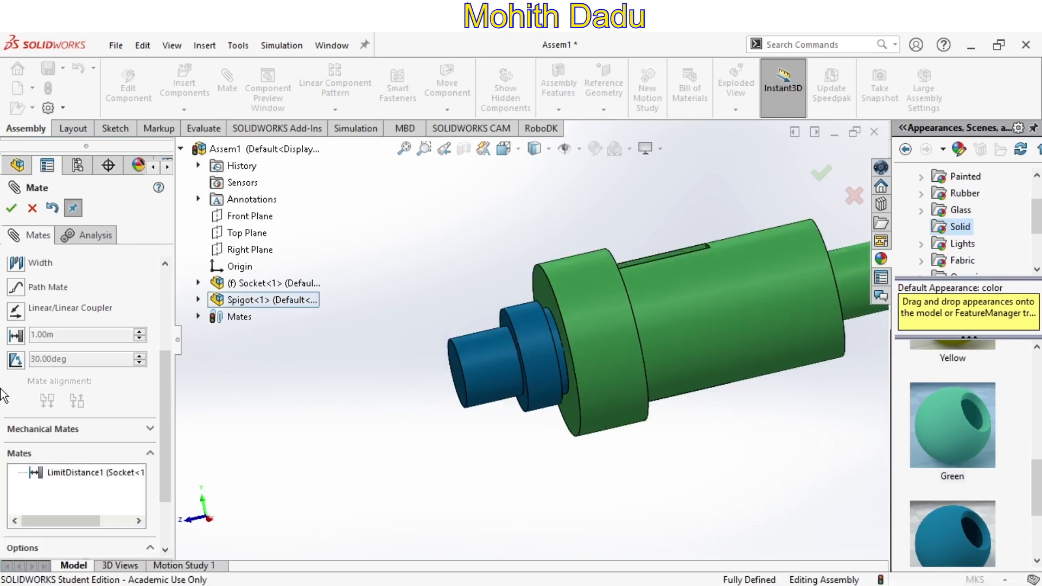
scroll(3, 394, "down", 3)
scroll(32, 353, "up", 6)
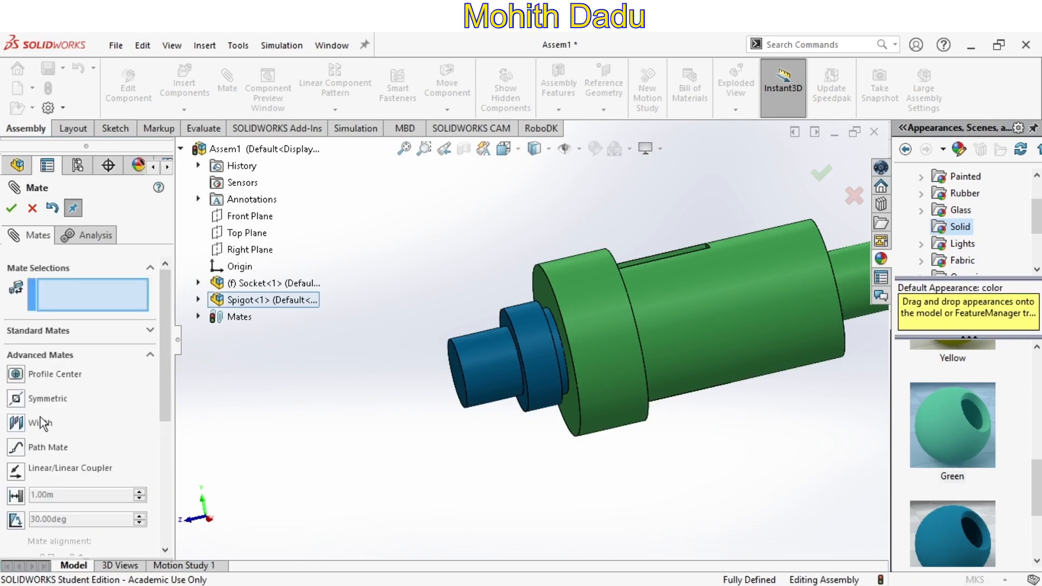
scroll(43, 271, "down", 3)
left_click(32, 209)
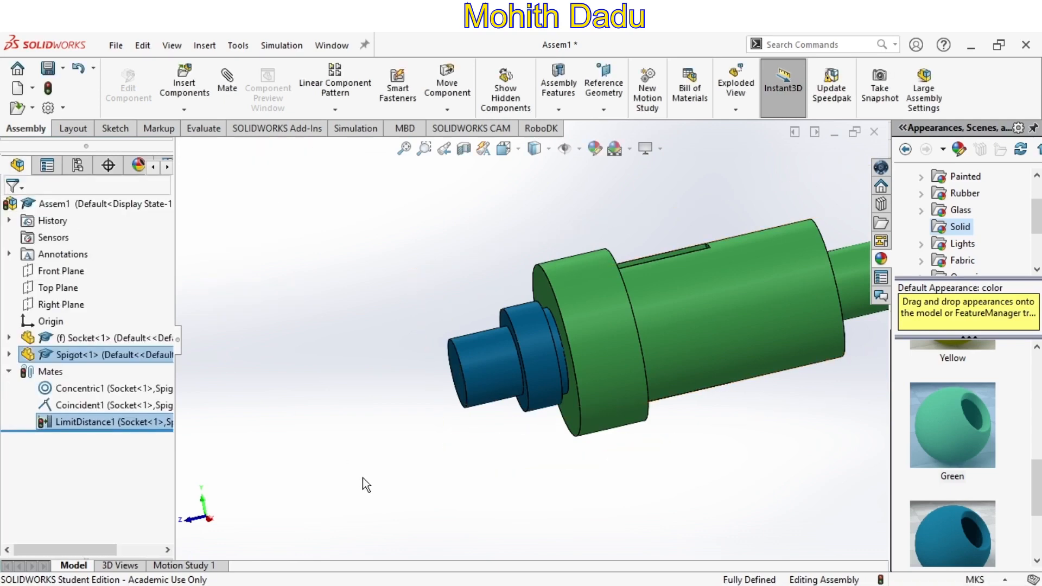
- Test the limit distance mate by trying to pull the spigot out of the socket
left_click_drag(465, 400, 255, 447)
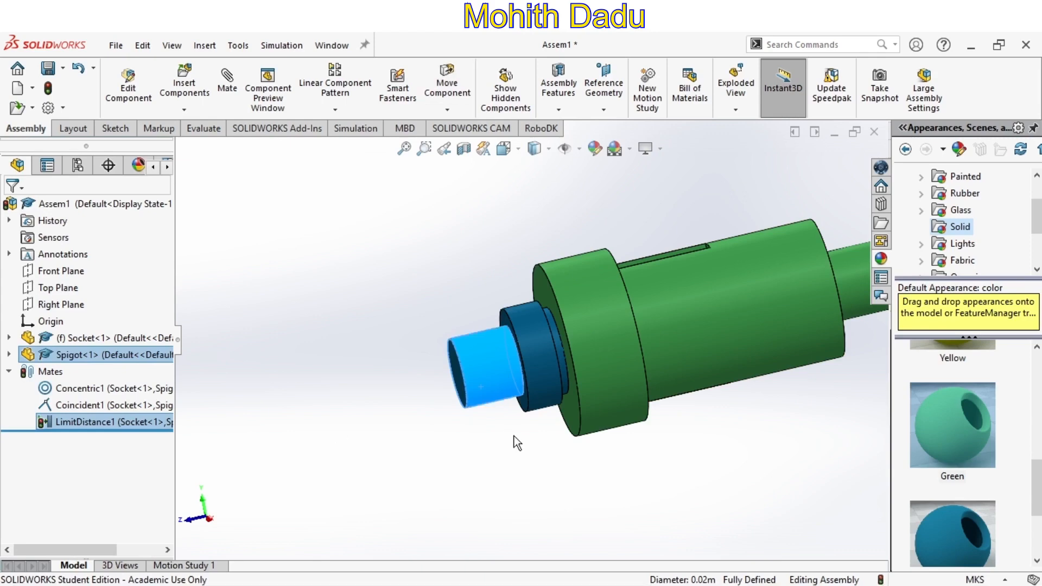
left_click_drag(529, 389, 385, 427)
left_click(715, 487)
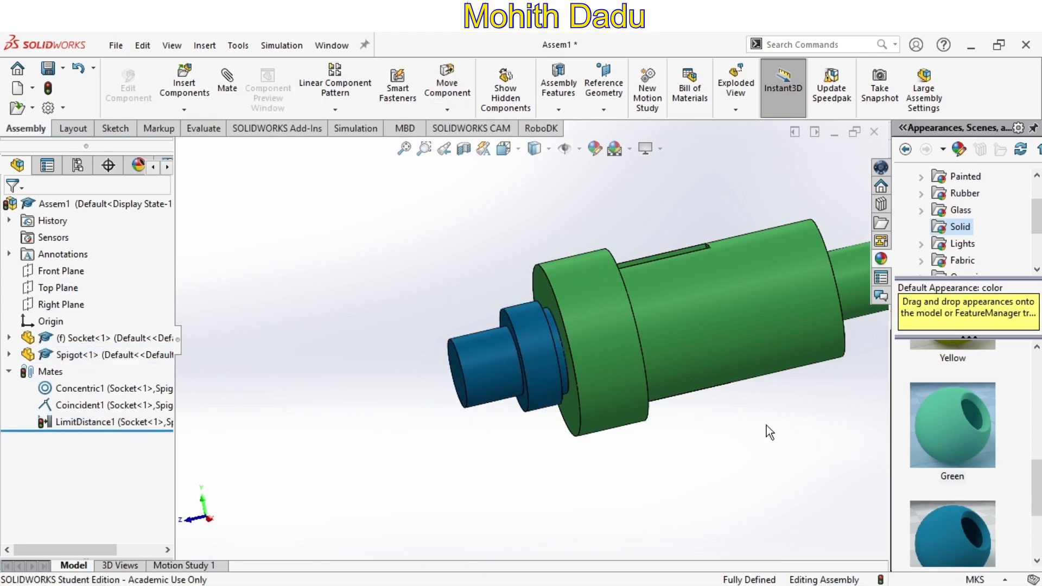
- Insert the Cotter part into the assembly and place it in free space beside the joint
scroll(766, 425, "up", 3)
scroll(718, 327, "down", 2)
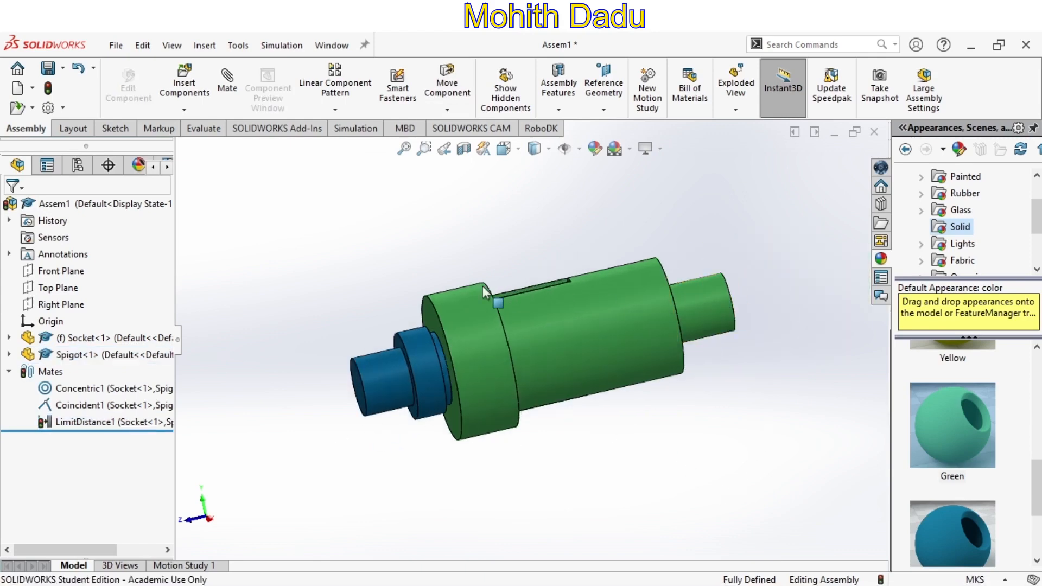
left_click(184, 83)
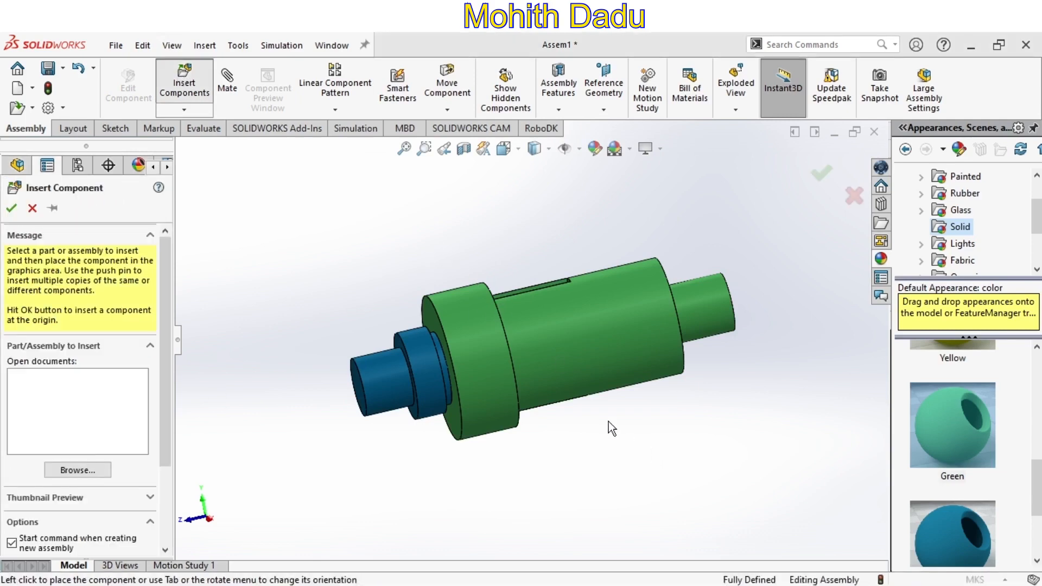
scroll(300, 220, "up", 3)
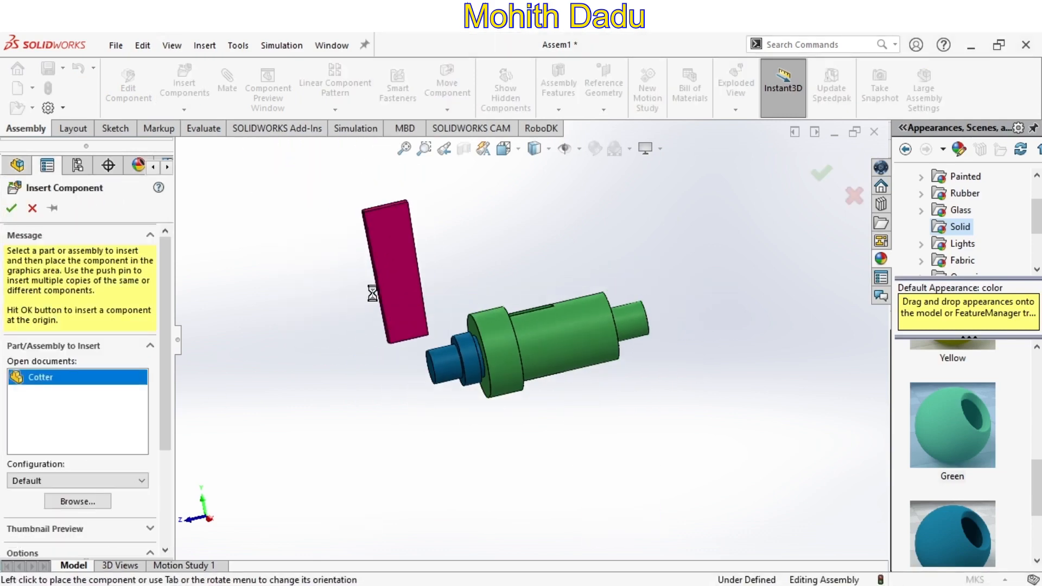
left_click(301, 221)
- Mate the cotter's straight narrow face coincident with the shoulder face behind the socket's collar
middle_click_drag(304, 234, 459, 318)
scroll(459, 318, "down", 3)
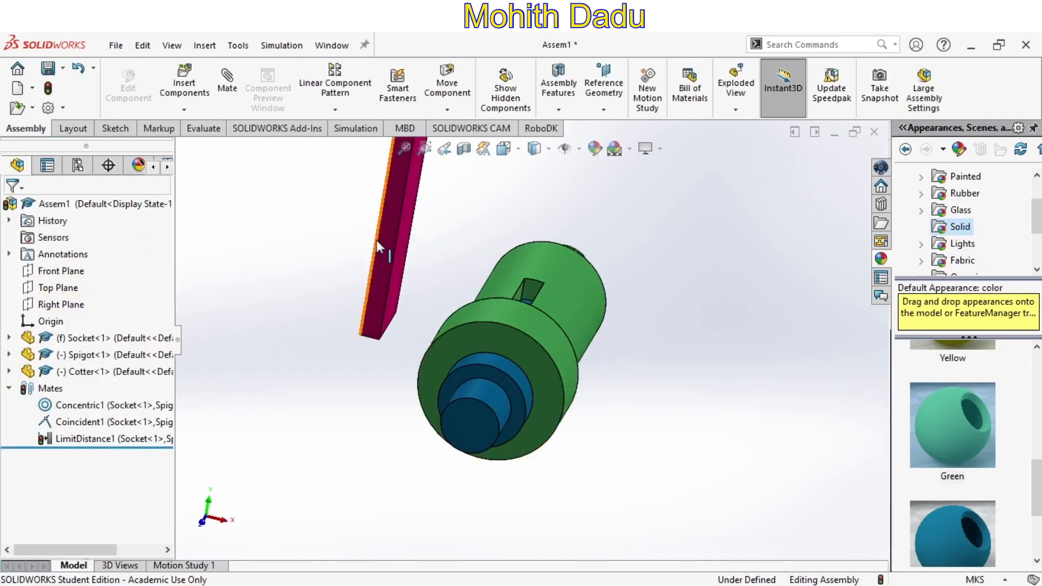
left_click(387, 239)
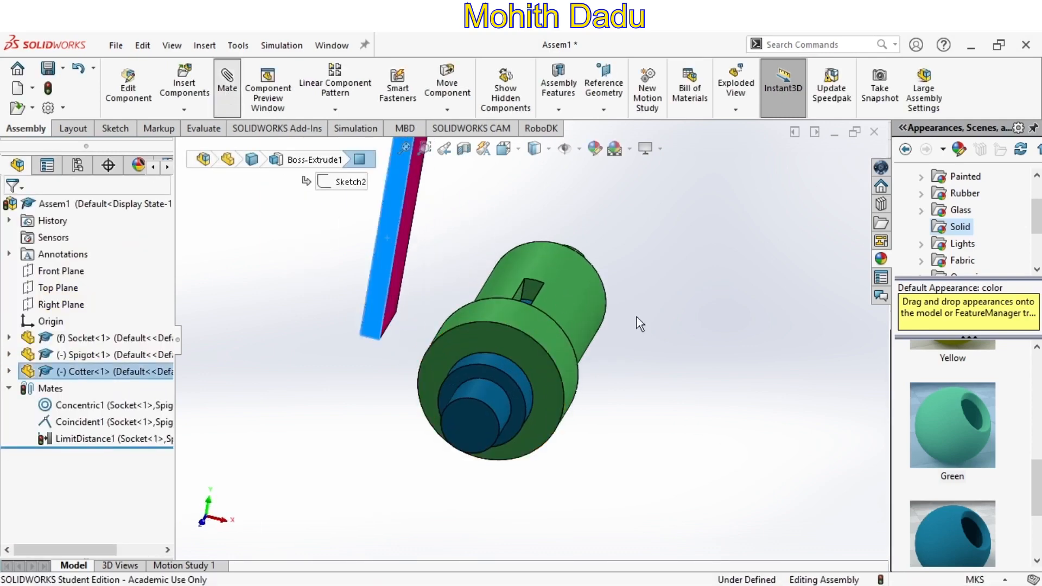
scroll(669, 331, "up", 3)
middle_click_drag(670, 331, 739, 318)
left_click(571, 337)
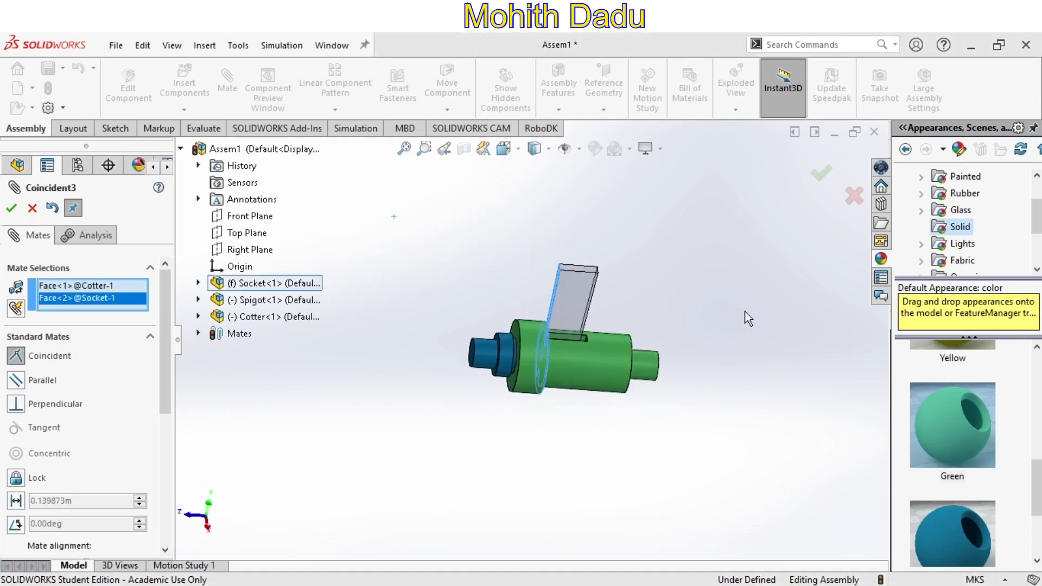
key("Return")
- Mate the cotter's broad flat face coincident with the side wall of the spigot's slot
scroll(688, 328, "down", 3)
middle_click_drag(587, 294, 484, 416)
left_click(450, 294)
scroll(480, 410, "down", 3)
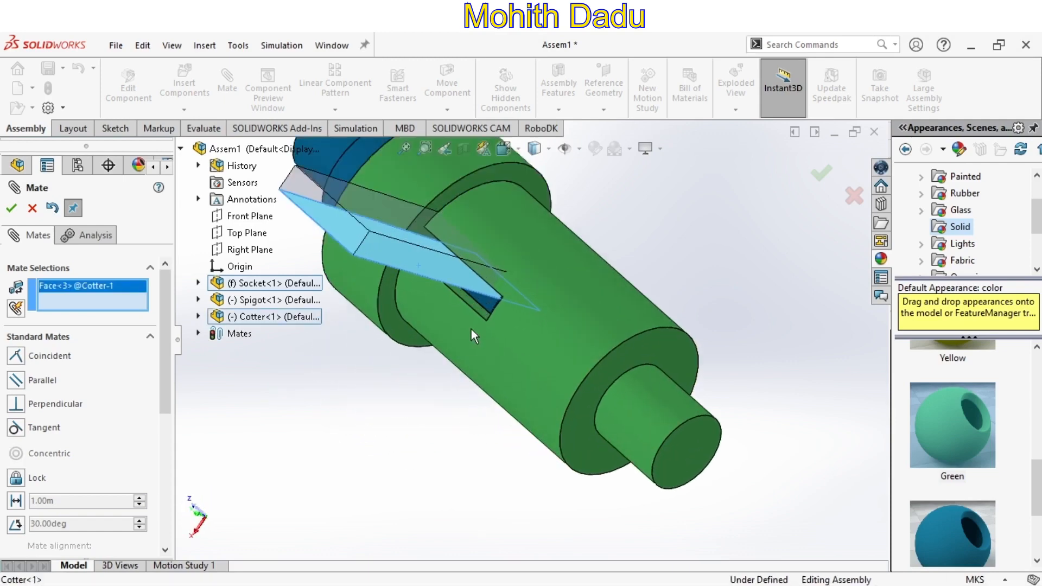
left_click(487, 306)
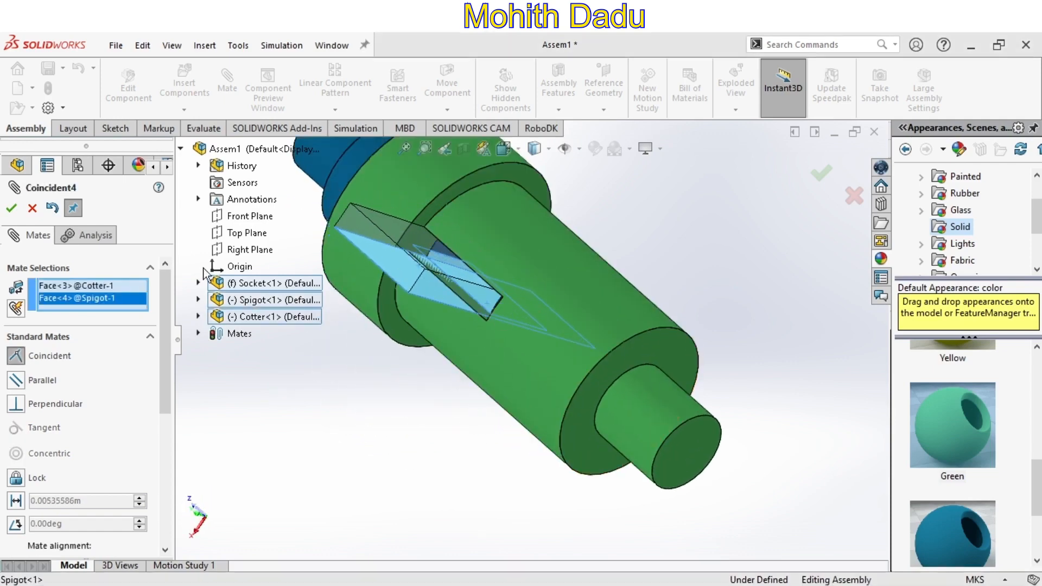
key("Return")
- With the socket temporarily hidden, mate the cotter's tapered narrow face coincident with the end face of the spigot's slot, and finish mating
middle_click_drag(559, 401, 488, 354)
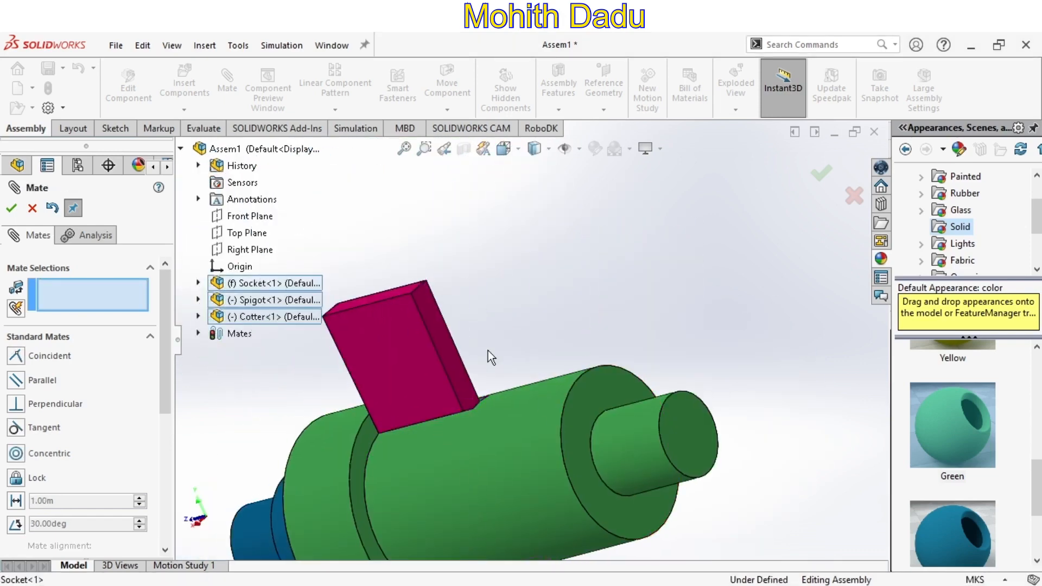
left_click(453, 365)
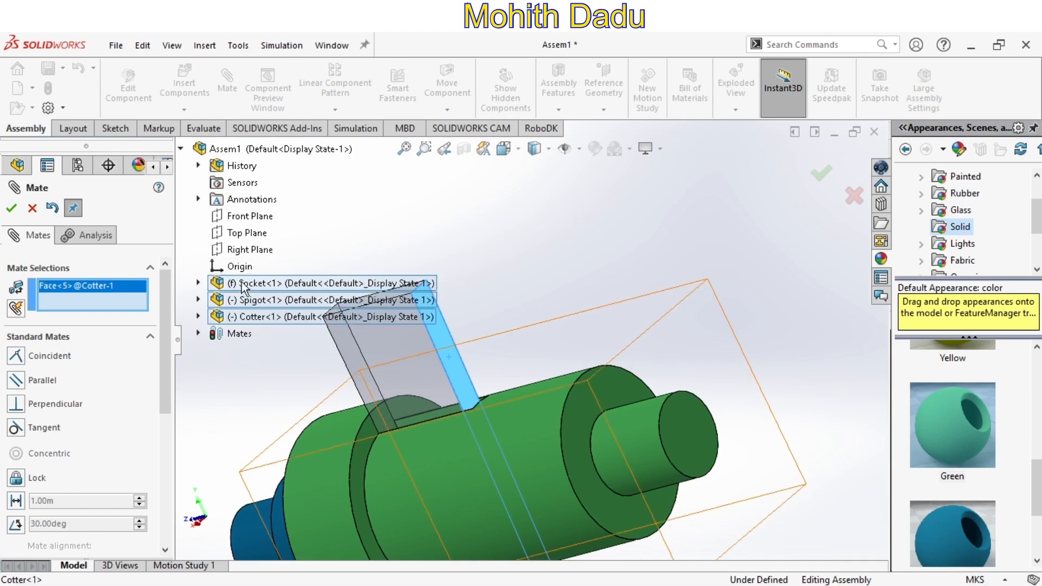
left_click(279, 311)
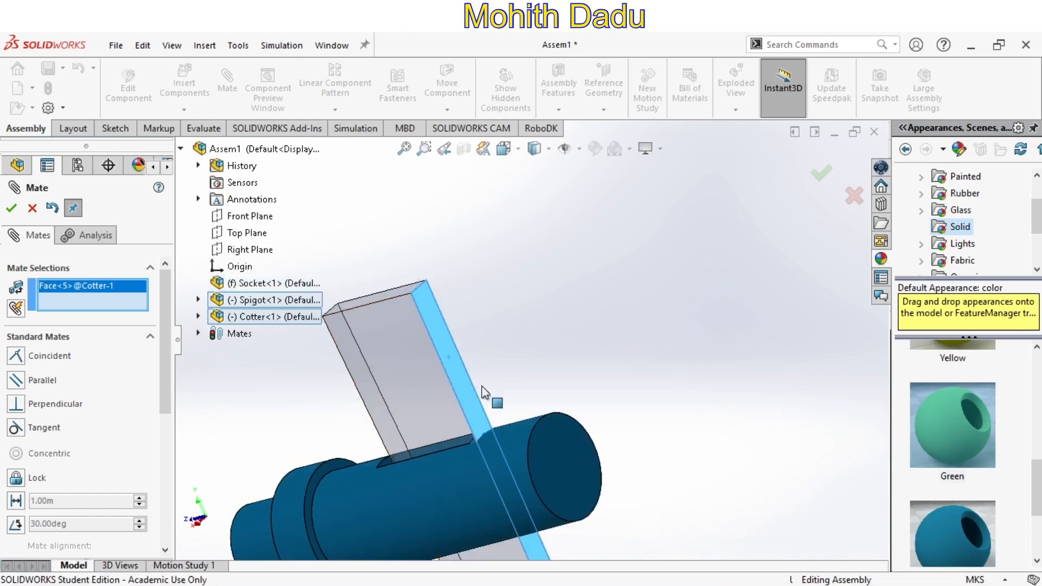
middle_click_drag(483, 392, 509, 428)
left_click_drag(418, 362, 384, 192)
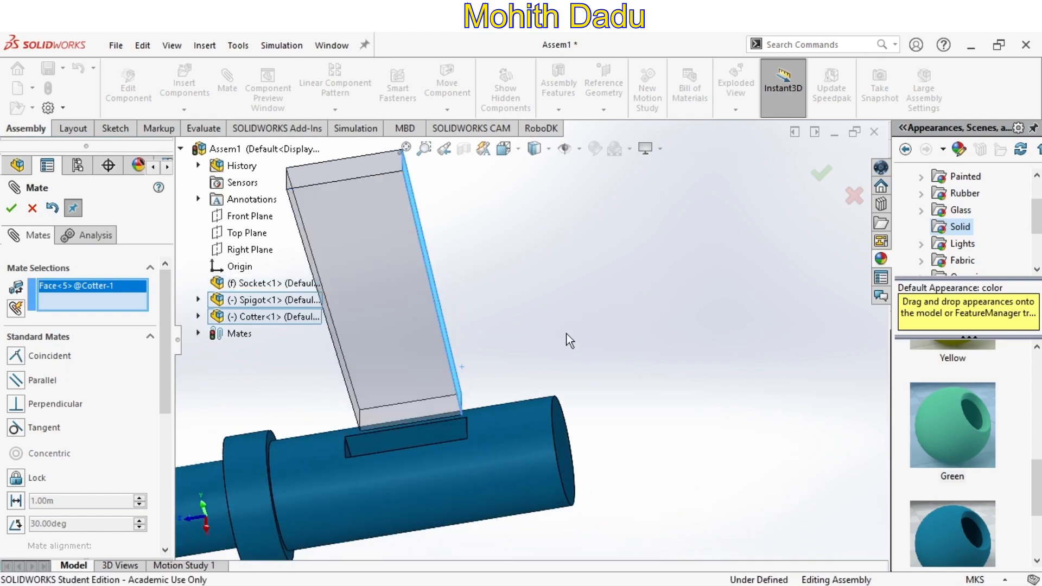
middle_click_drag(567, 337, 609, 332)
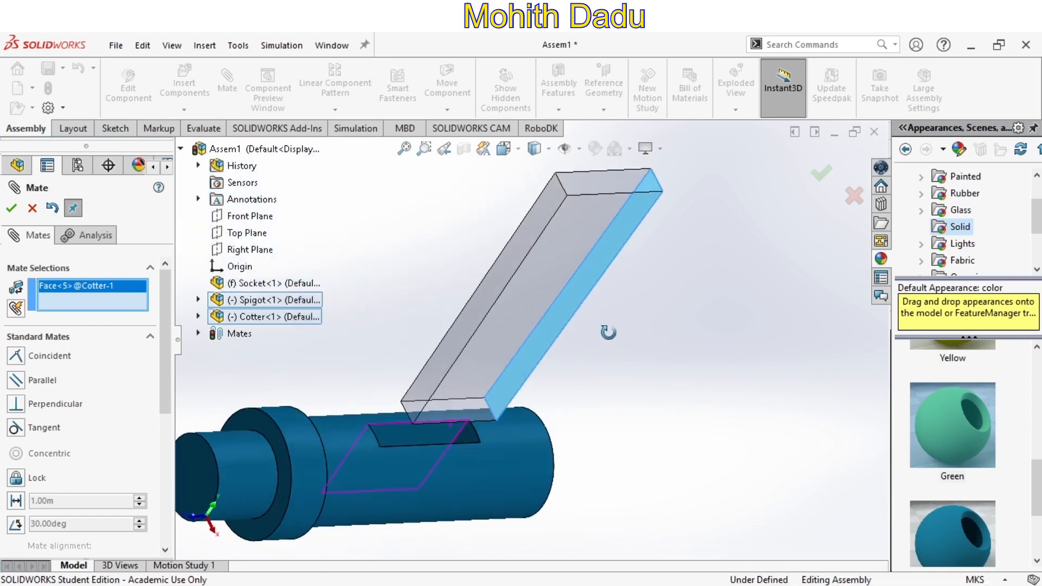
left_click(468, 431)
left_click(468, 433)
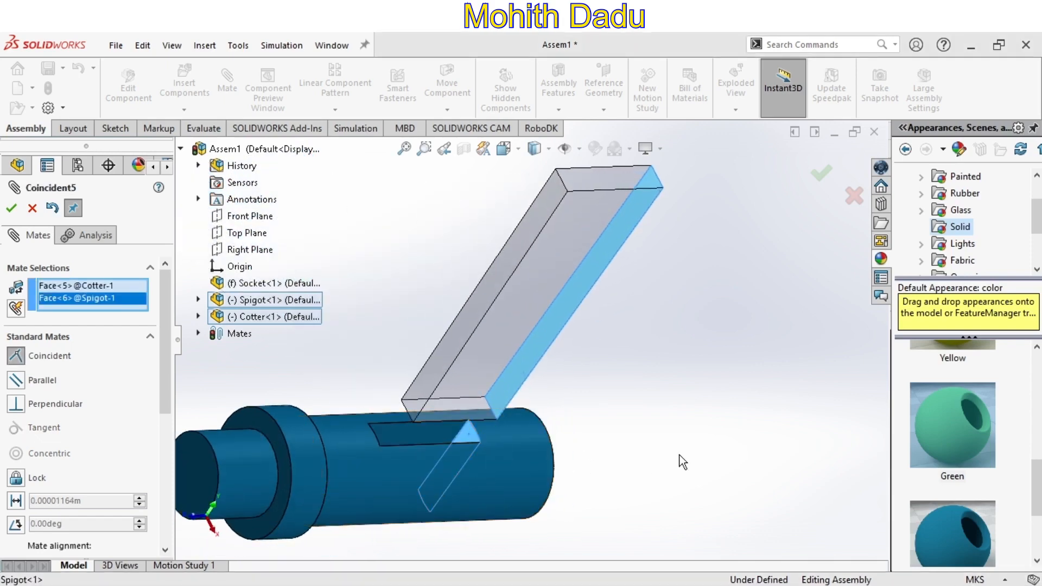
key("Return")
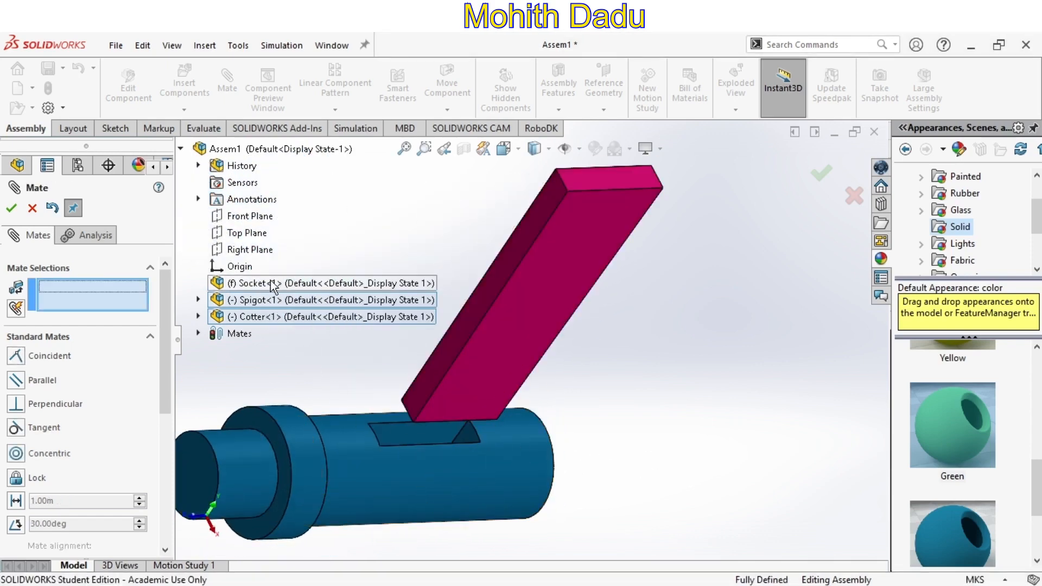
key("shift+Tab")
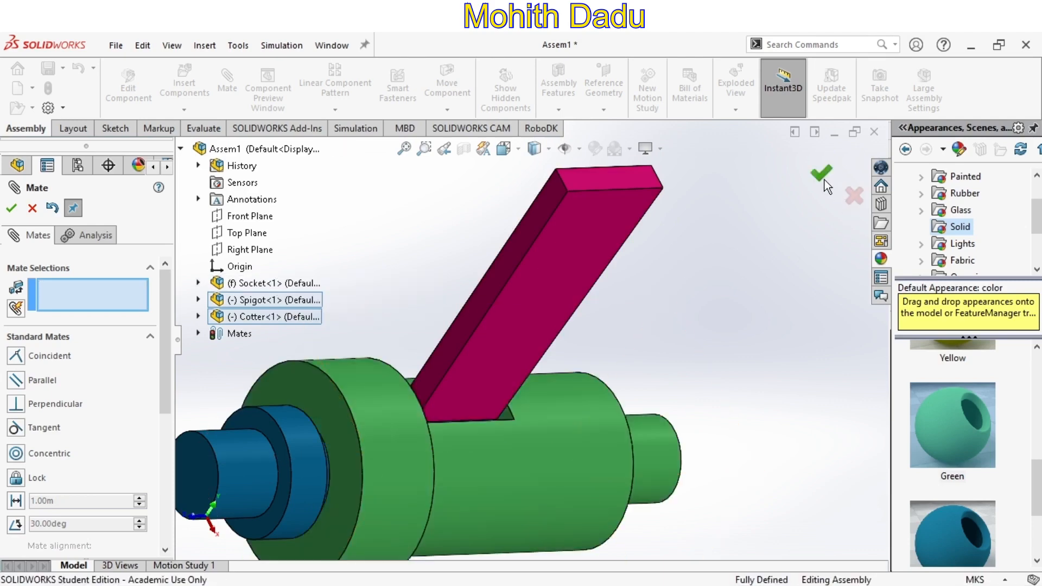
left_click(821, 178)
- From the Right view, slide the cotter down through the slots until it protrudes about equally above and below the socket
middle_click_drag(806, 235, 677, 390)
key("space")
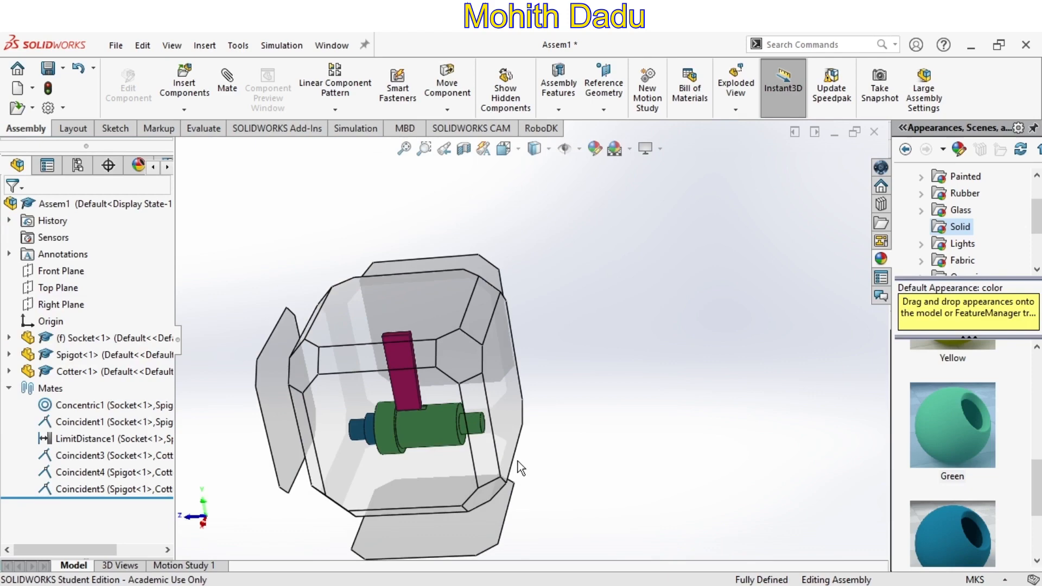
left_click(425, 439)
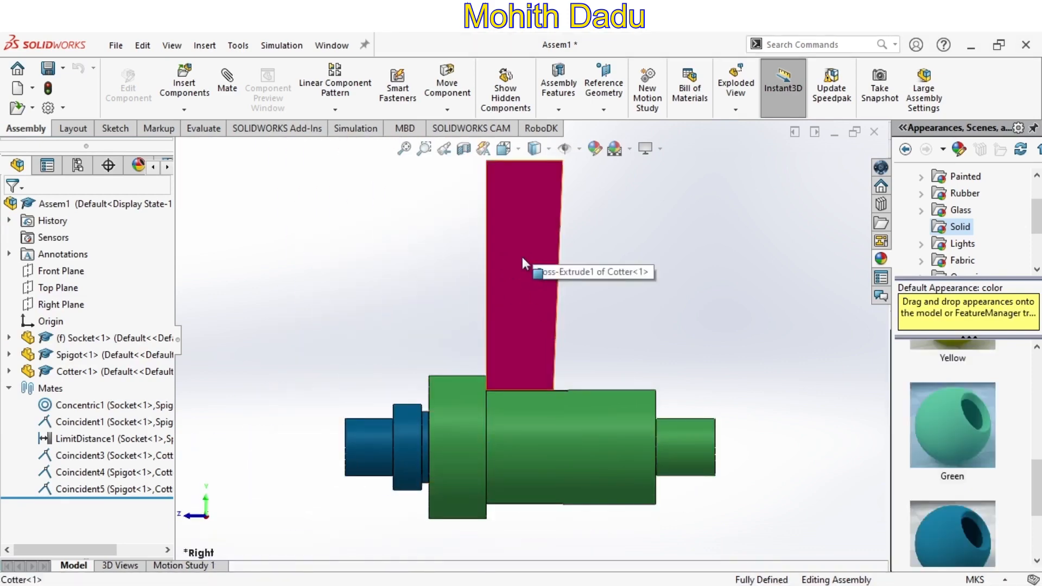
left_click_drag(522, 256, 519, 214)
left_click_drag(528, 255, 515, 544)
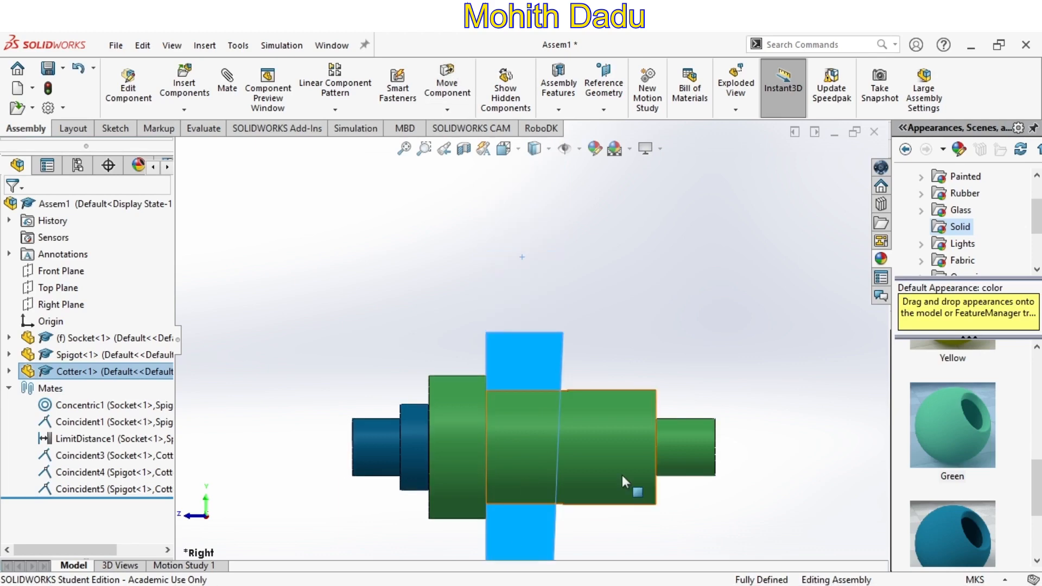
- Section the assembly parallel to the cotter's flat face at a -0.007 m offset and check the cotter's fit from the Right view
middle_click_drag(622, 475, 536, 516)
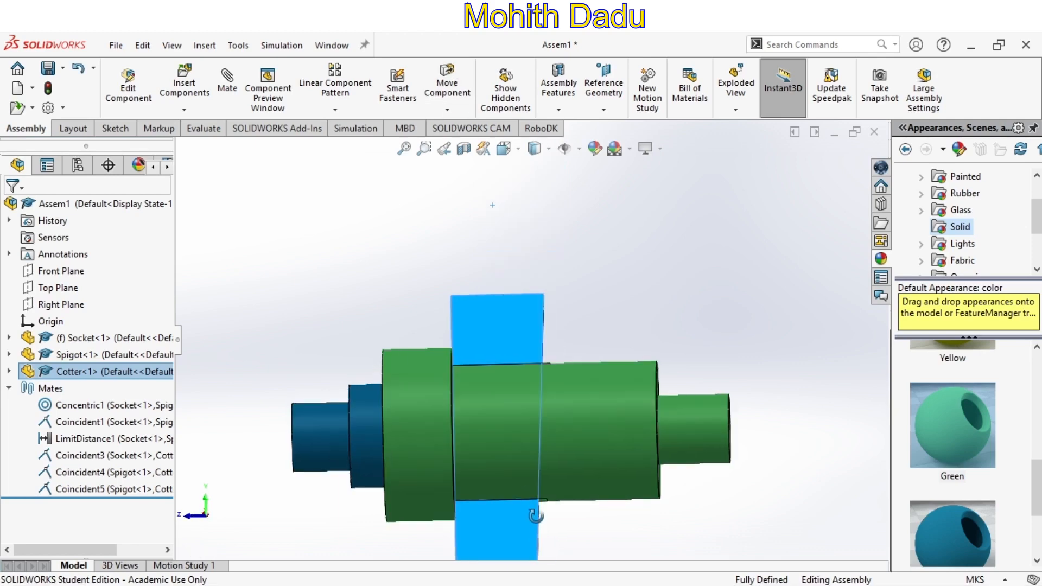
key("ctrl+4")
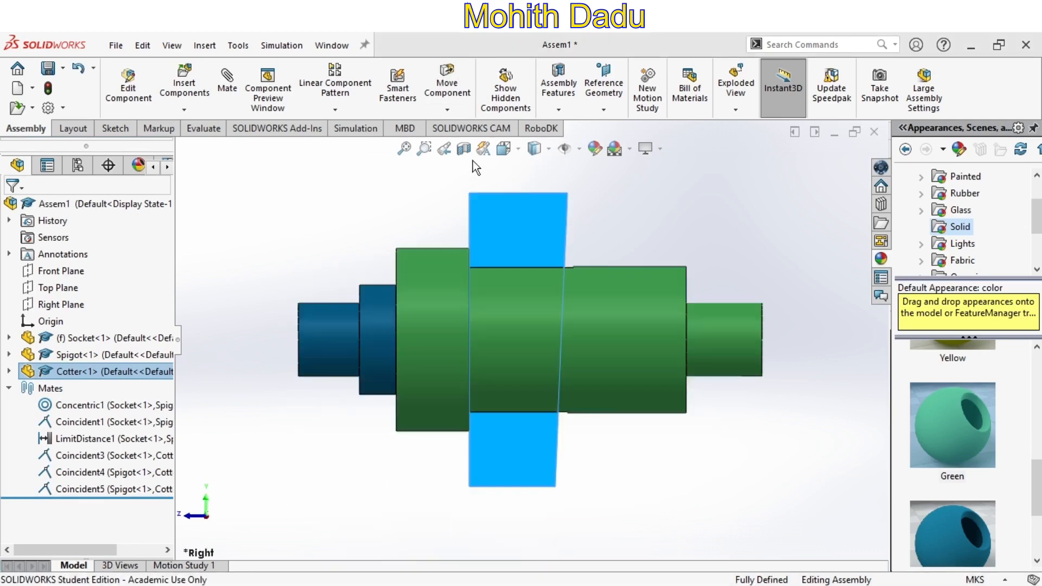
left_click(464, 148)
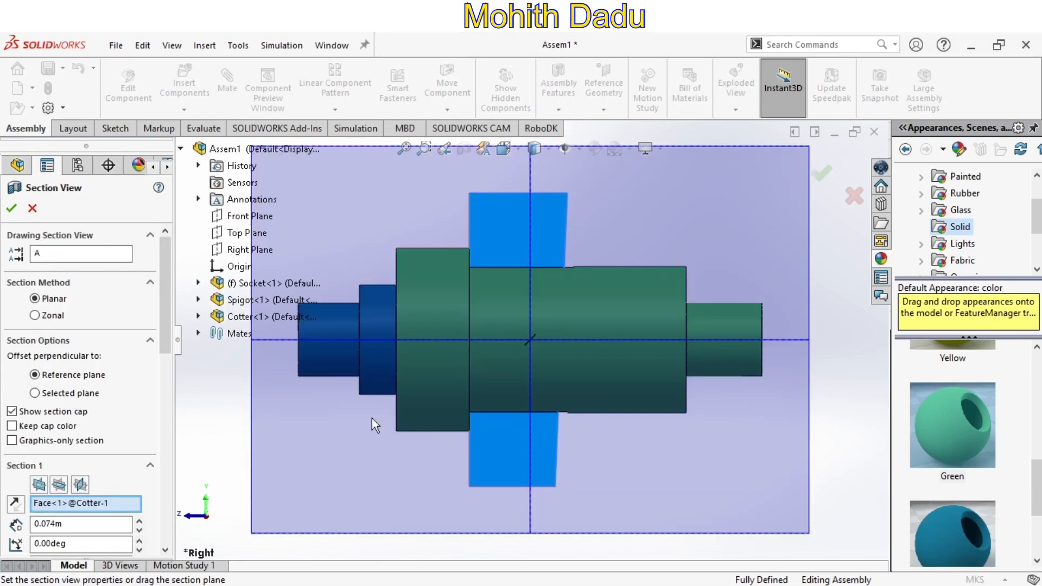
middle_click_drag(373, 418, 549, 396)
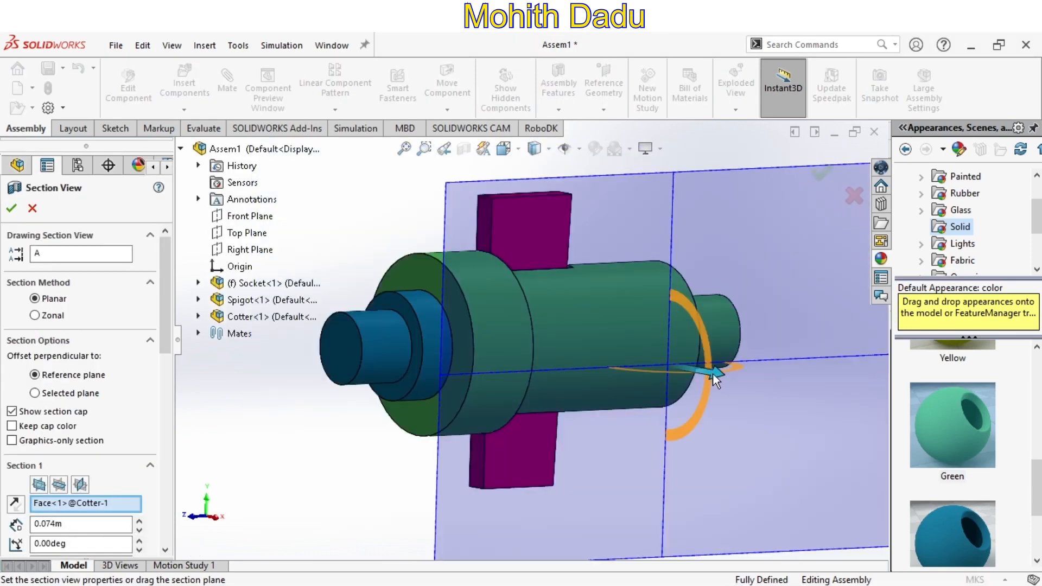
left_click_drag(713, 373, 570, 352)
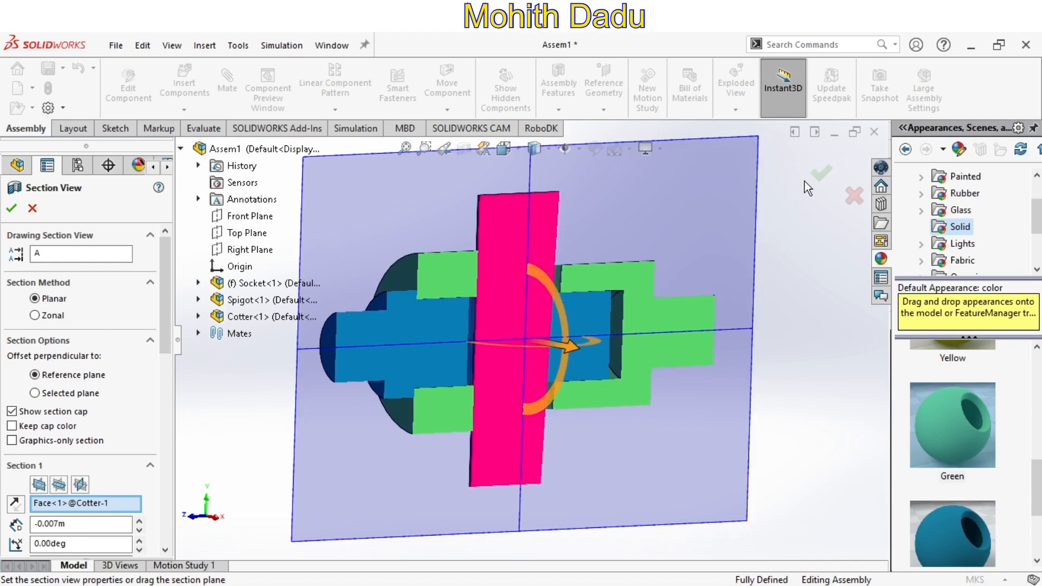
left_click(820, 174)
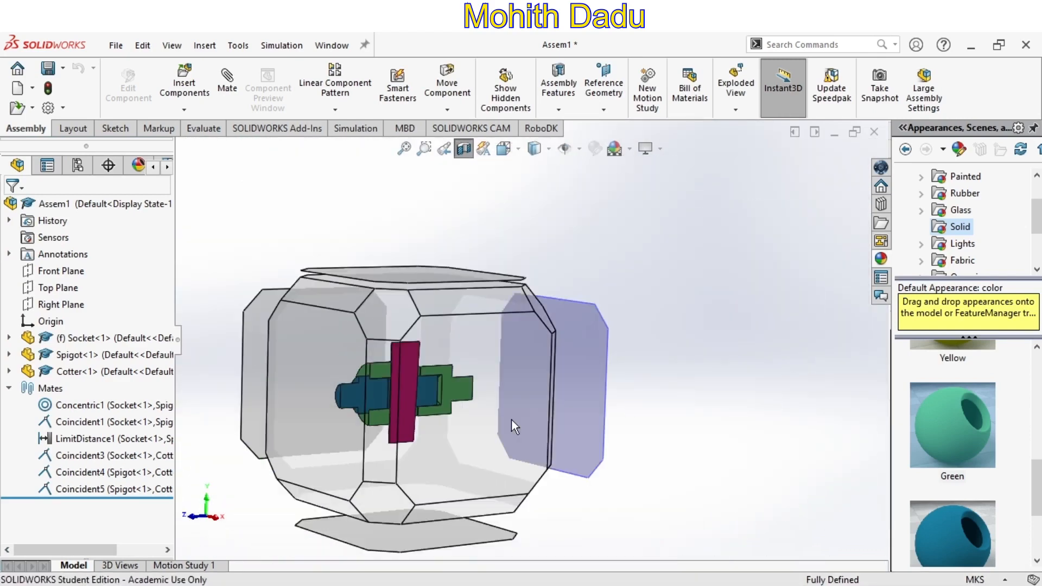
key("ctrl+4")
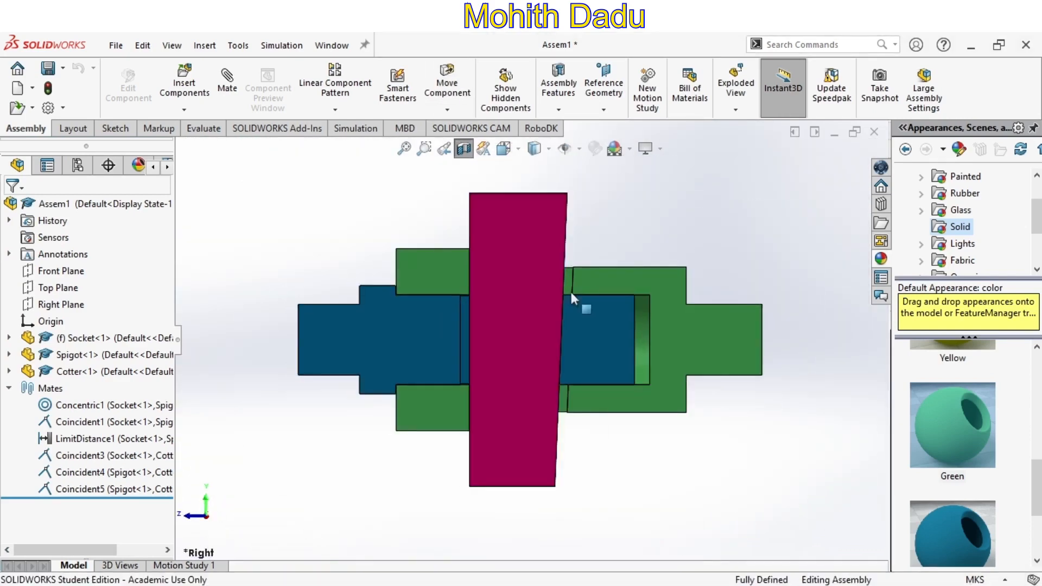
mouse_move(521, 311)
left_mouse_down()
mouse_move(529, 162)
mouse_move(529, 301)
left_mouse_up()
scroll(560, 351, "down", 2)
scroll(560, 350, "up", 3)
scroll(560, 350, "up", 1)
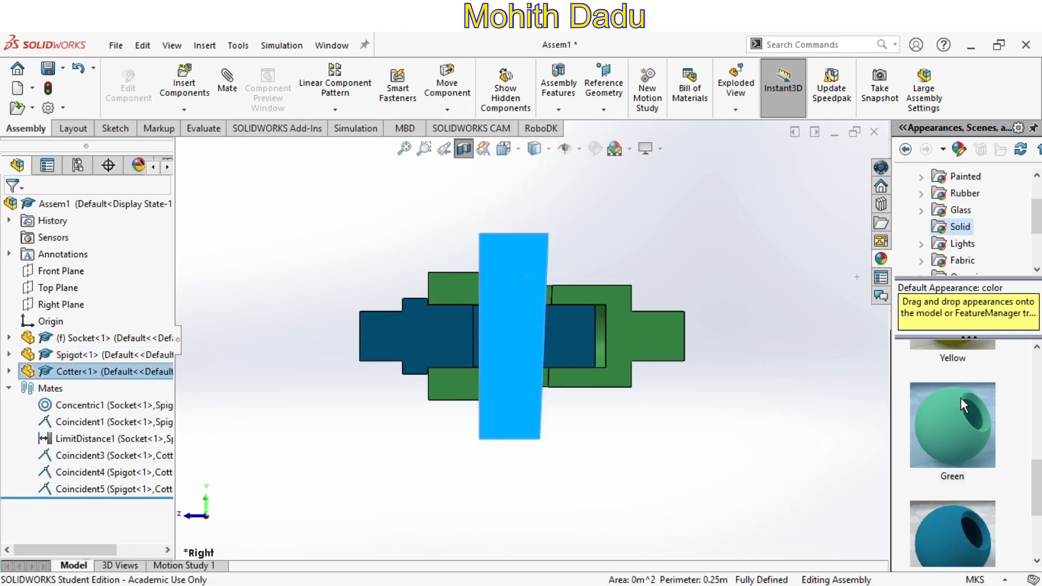
- Turn off the section view and apply the solid Yellow appearance to the cotter
scroll(958, 446, "up", 3)
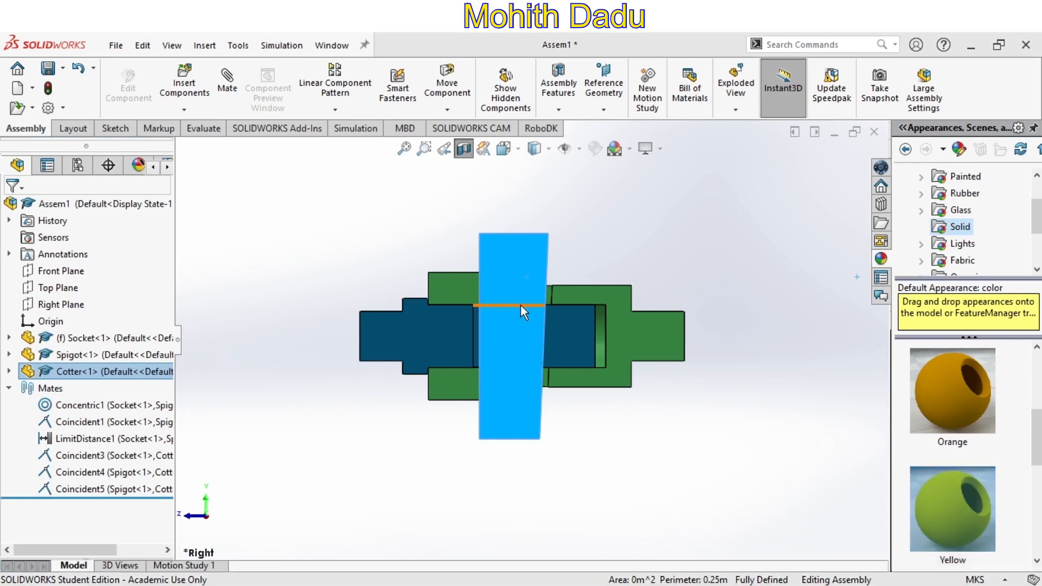
left_click(464, 149)
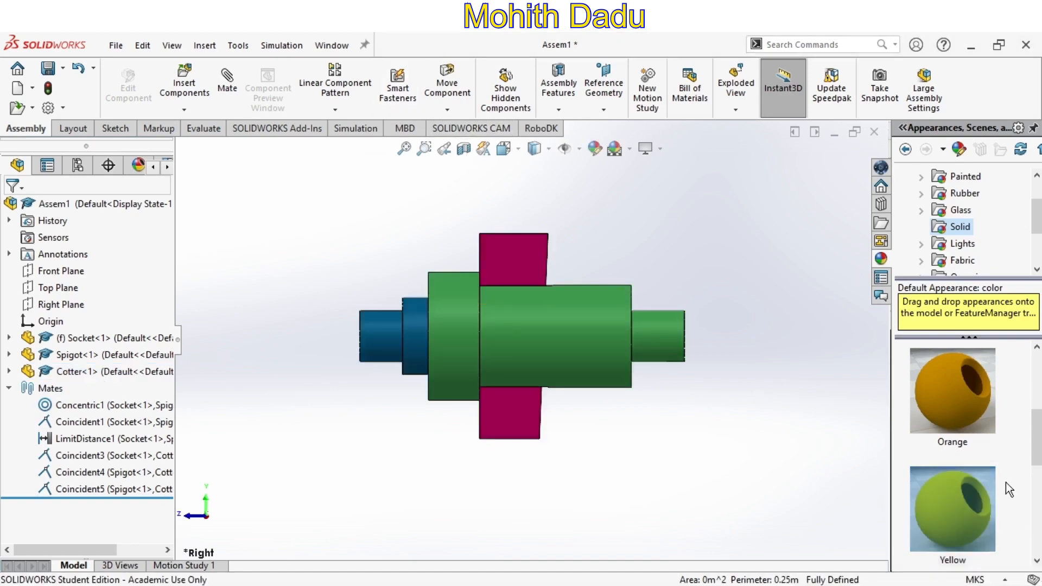
left_click_drag(971, 489, 592, 307)
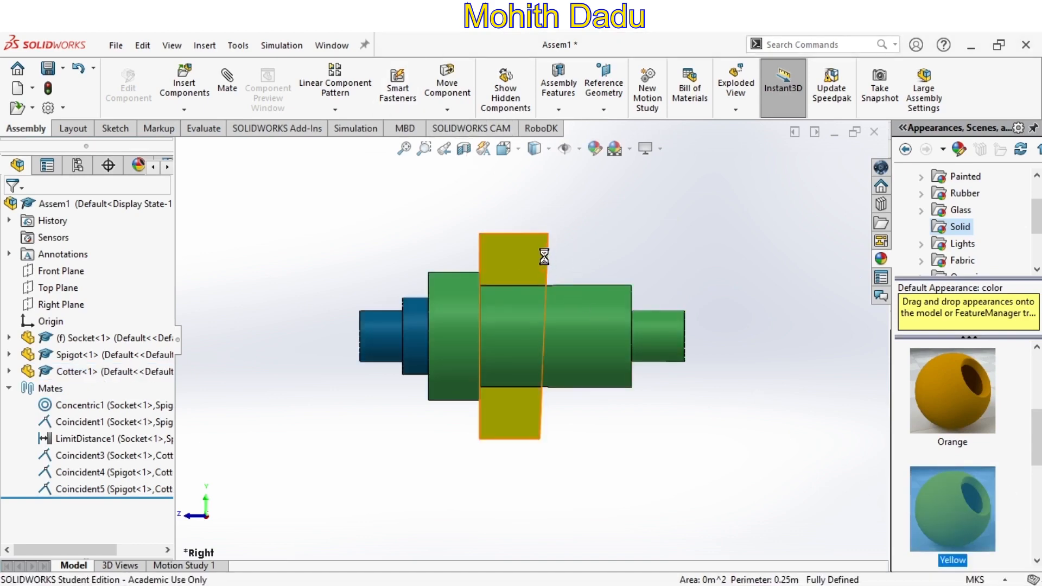
left_click_drag(955, 503, 529, 254)
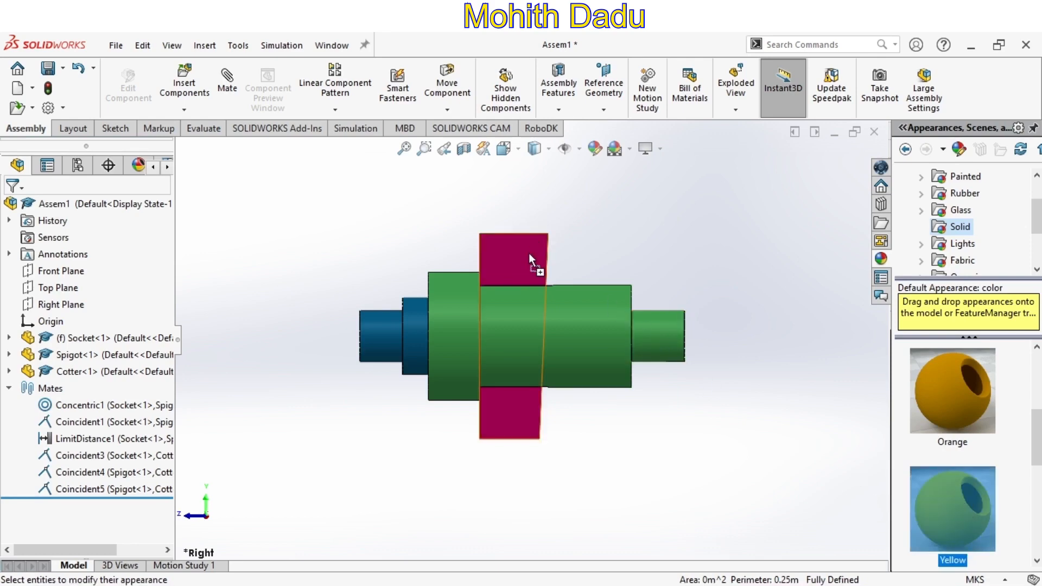
left_click_drag(954, 505, 527, 252)
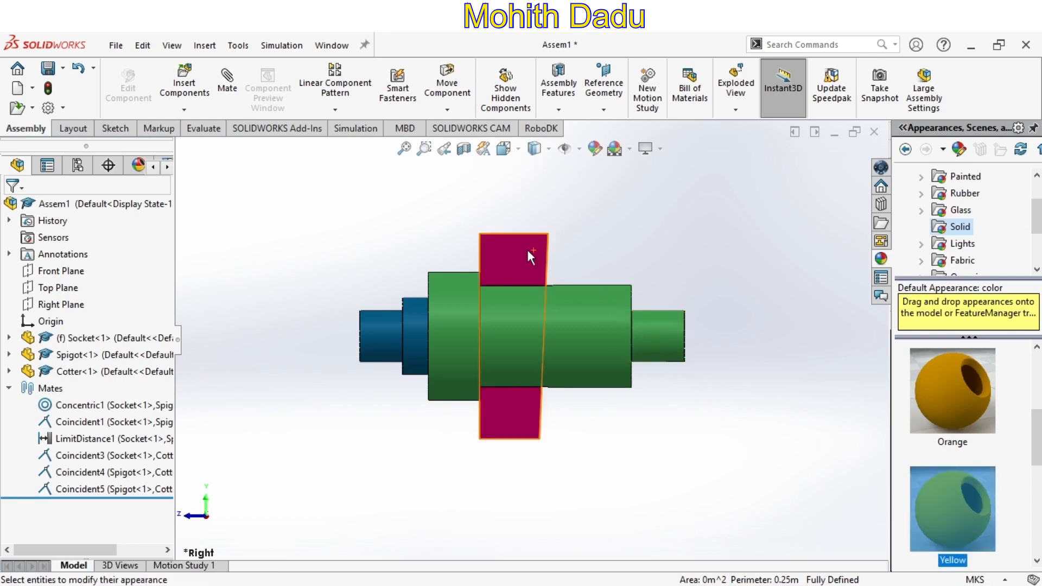
- Section the assembly again and try moving the cotter to check how it sits in the socket and spigot slots
left_click(466, 150)
left_click(819, 174)
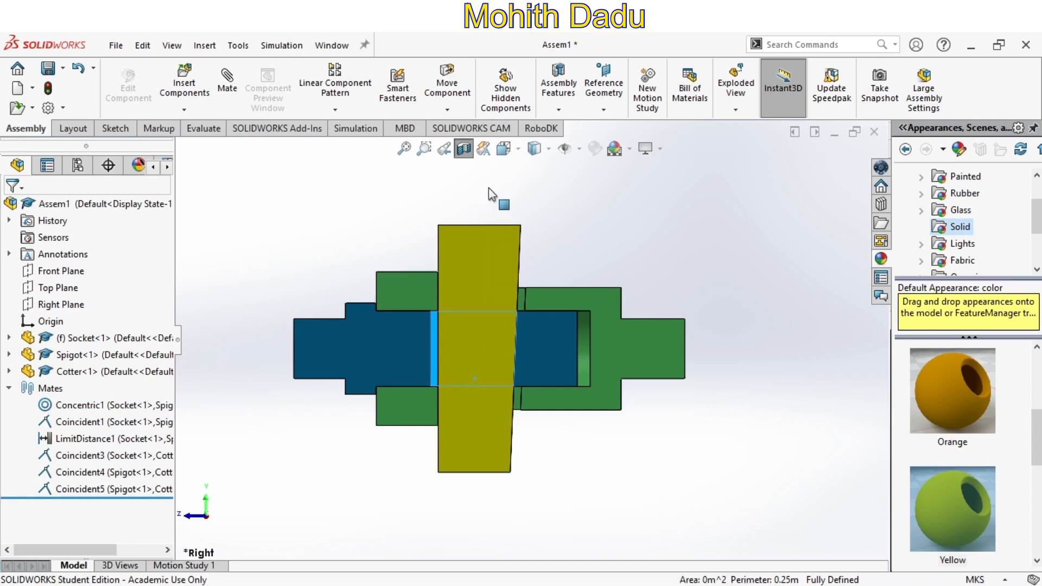
left_click_drag(502, 295, 477, 330)
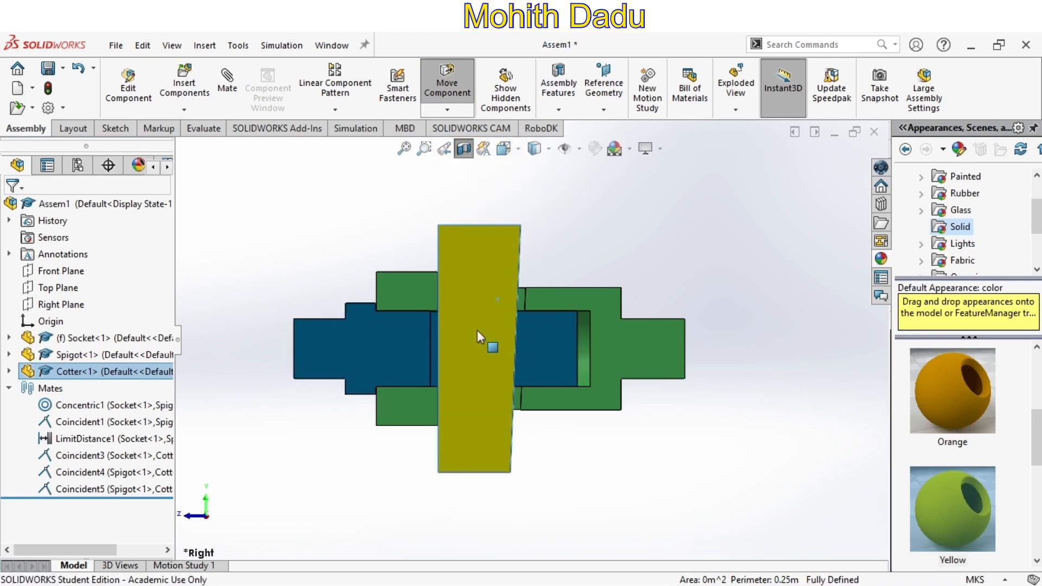
scroll(268, 257, "down", 1)
left_click(778, 480)
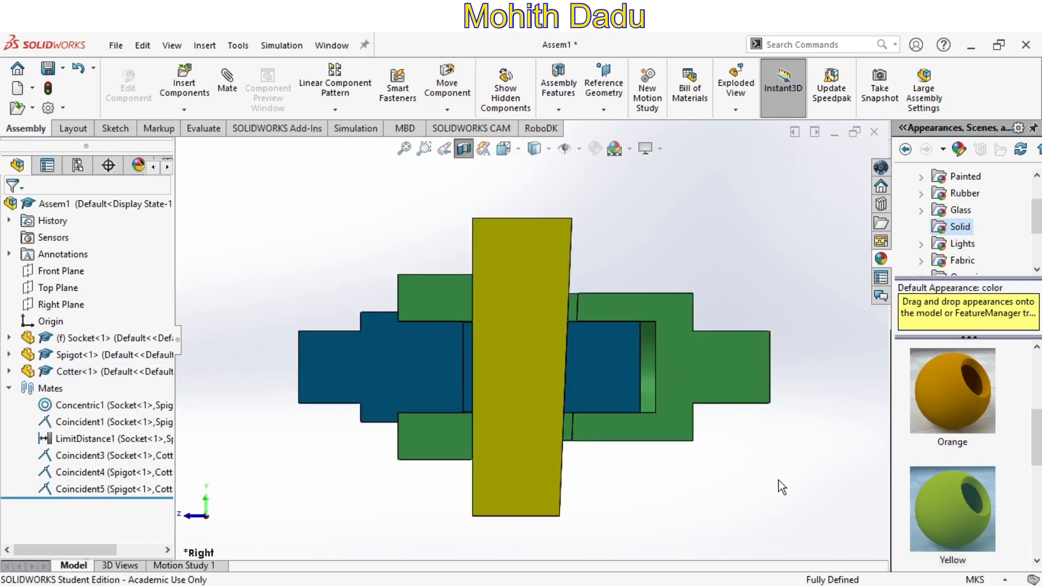
- Turn off the section view and show the complete cotter joint in the Isometric view
key("space")
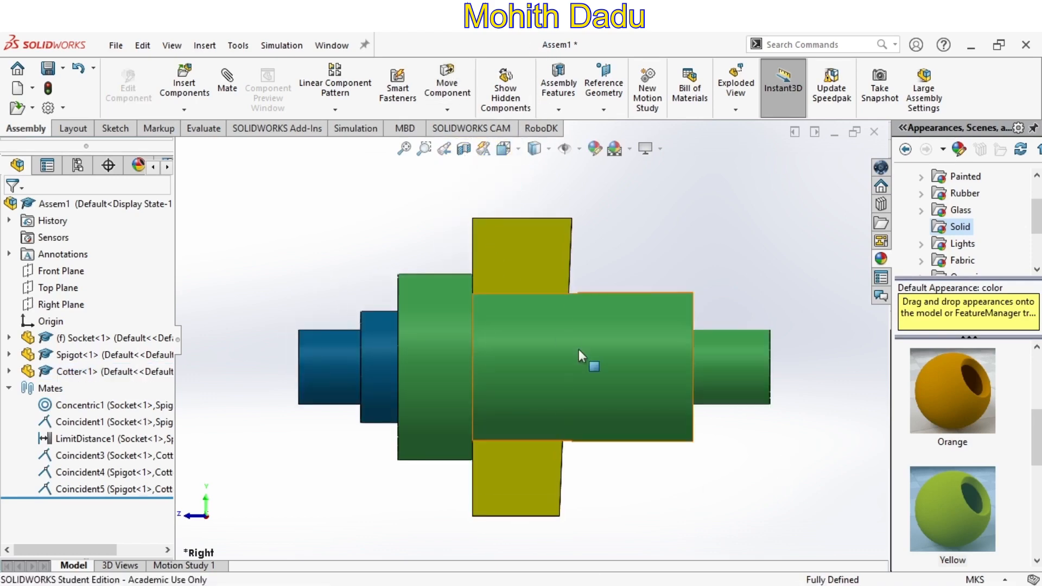
left_click(306, 295)
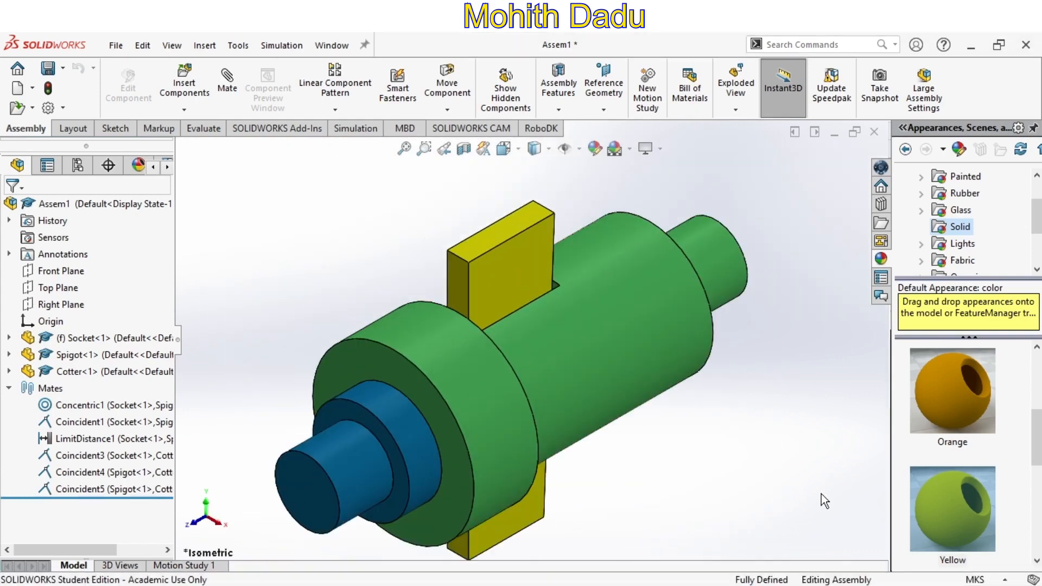
key("z")
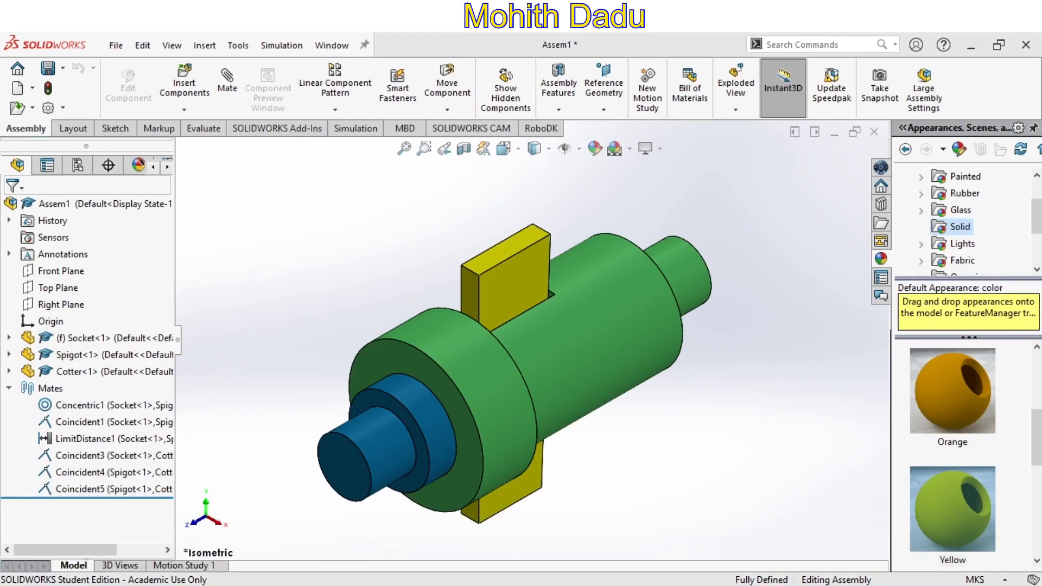